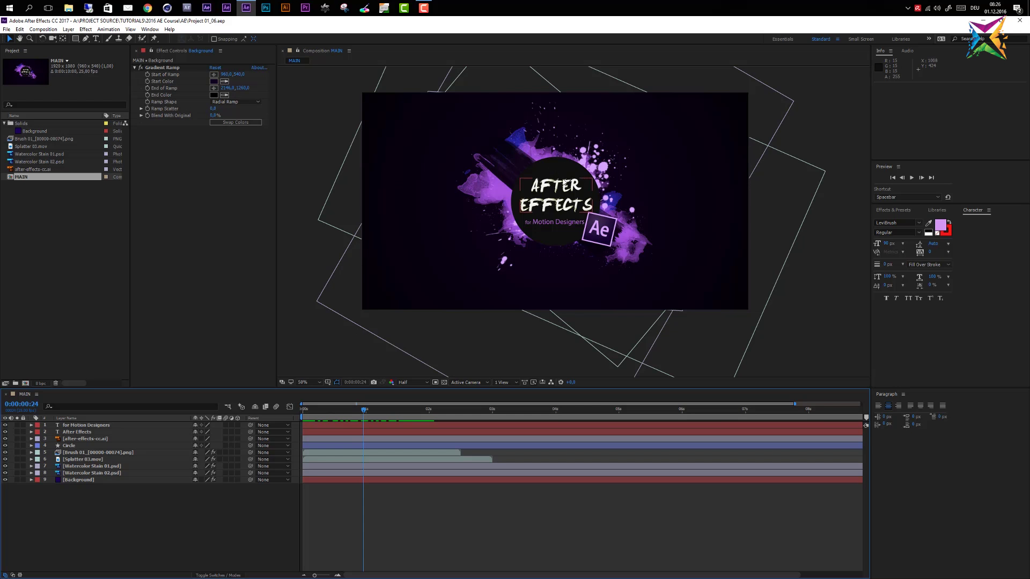
Solo the Circle layer and display the composition on a transparency grid
click(74, 450)
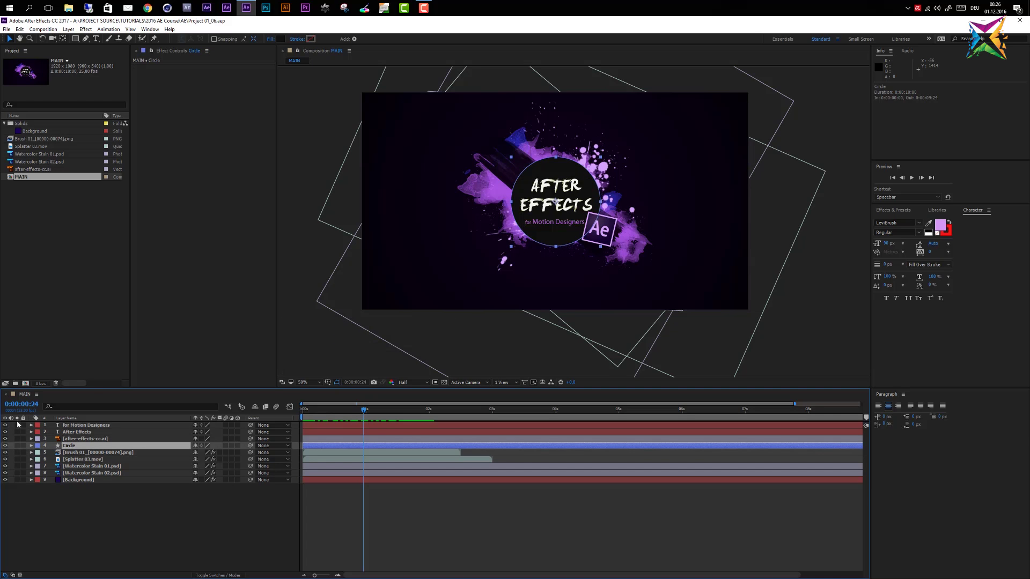
click(17, 446)
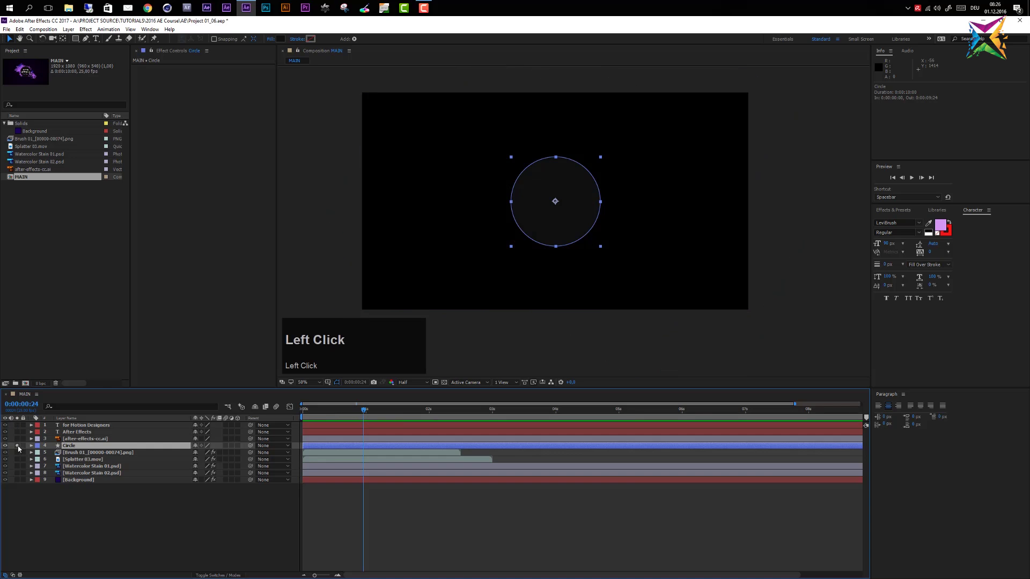
click(444, 383)
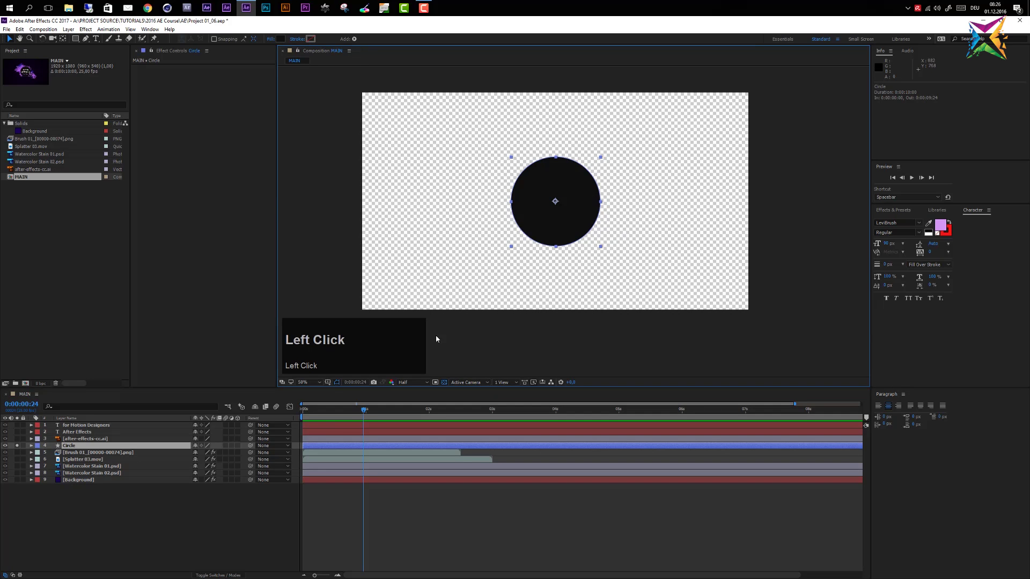
Scrub the timeline and move the playhead to the Circle layer's end and back to its start
drag(364, 410, 307, 416)
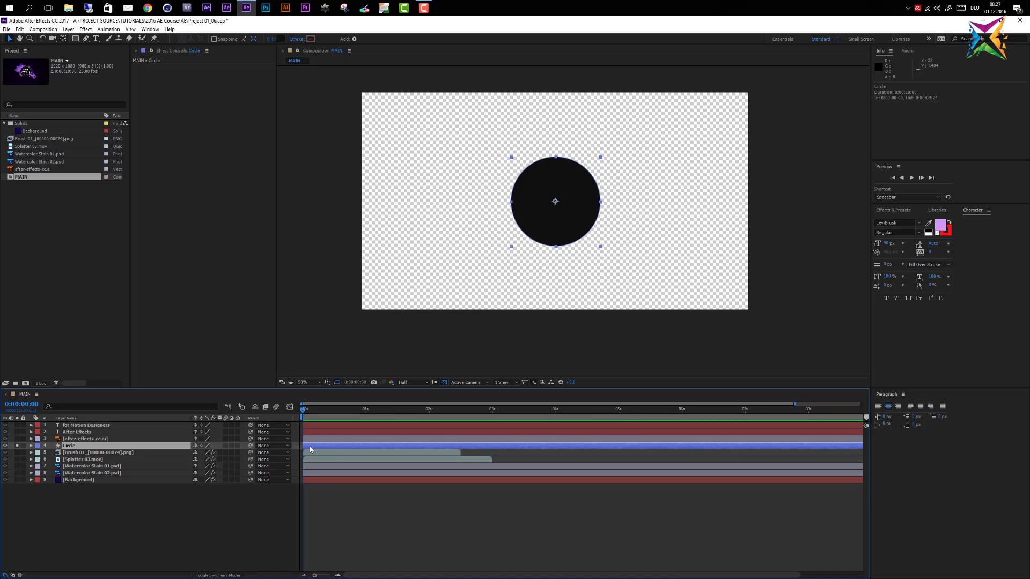
click(350, 410)
drag(356, 413, 378, 450)
key(Home)
key(o)
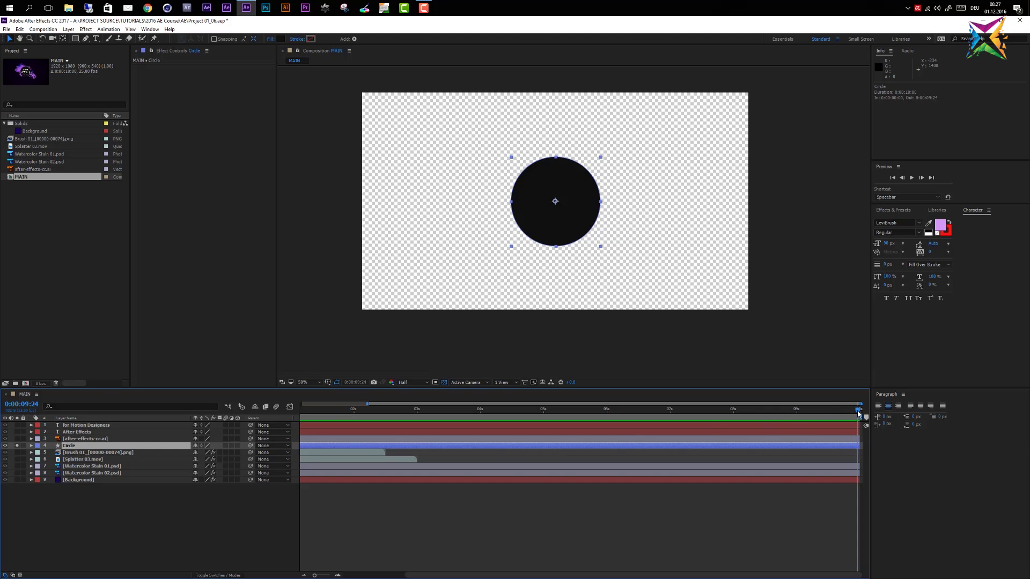
key(i)
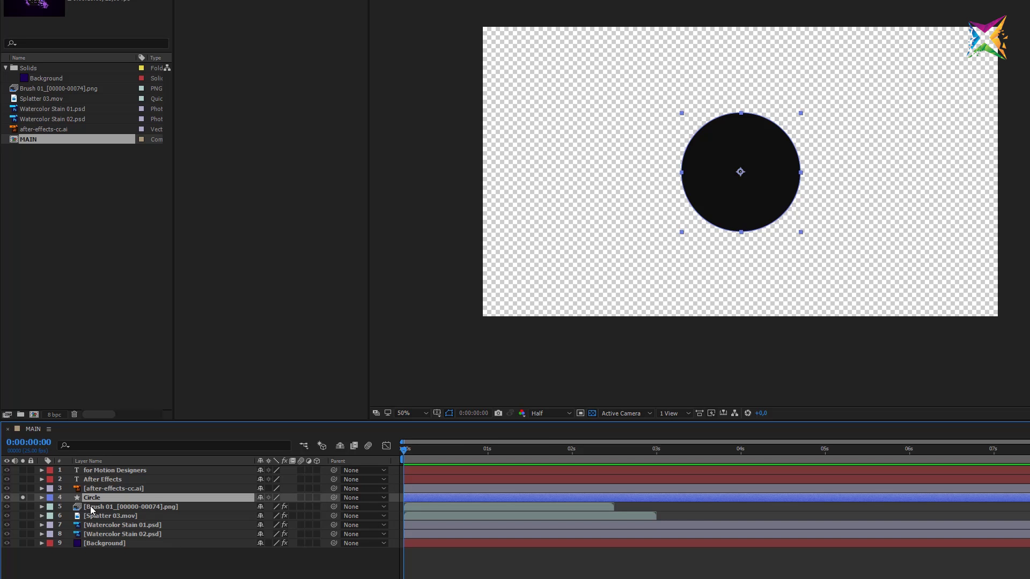
Reveal both the Rotation and Scale properties of the Circle layer
key(r)
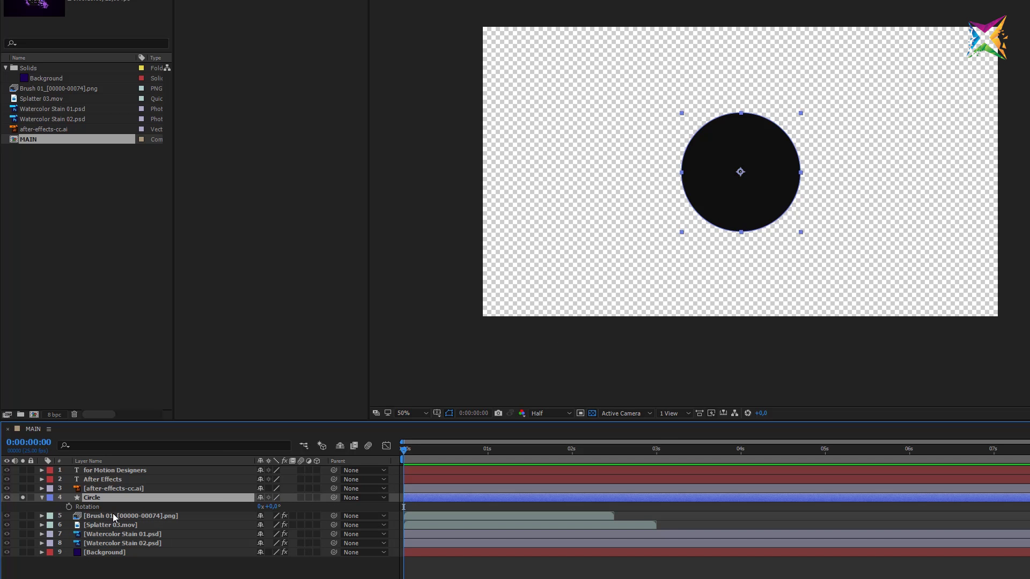
key(shift)
key(shift+s)
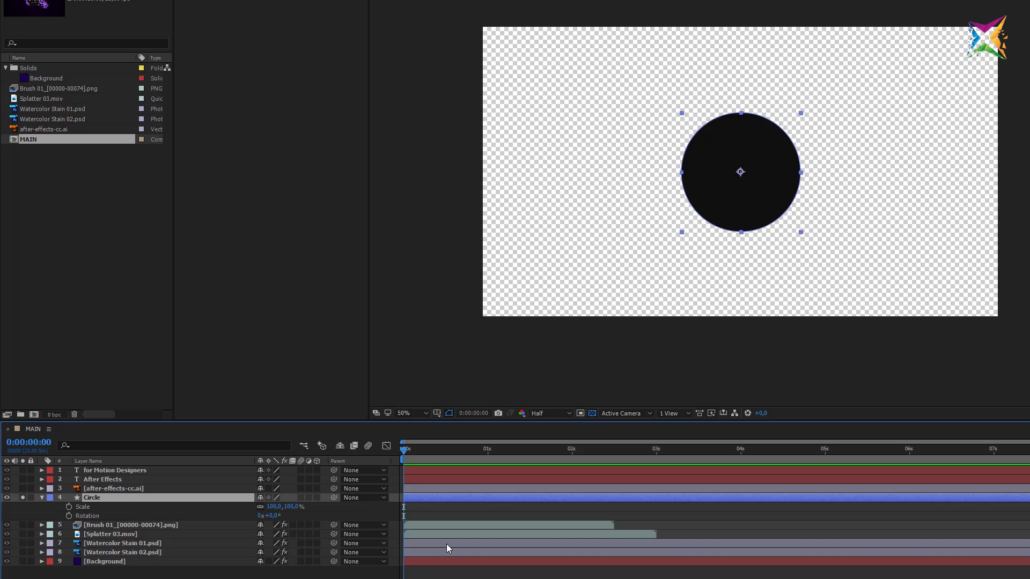
Step the playhead in ten-frame and single-frame jumps until it stands at 0:00:00:12
key(shift)
key(shift+Page_Down)
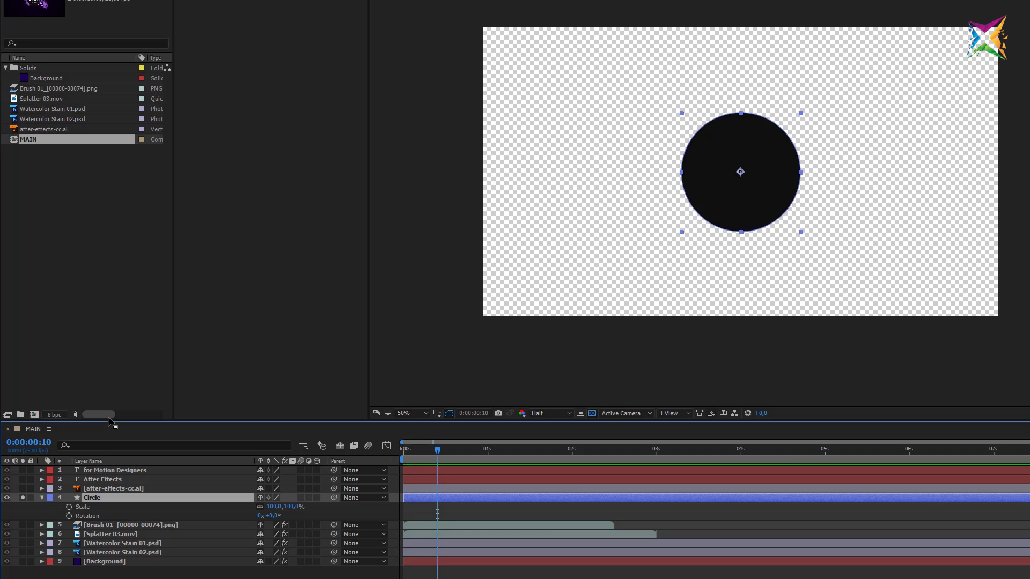
key(Page_Down)
key(Page_Down)
key(Page_Down)
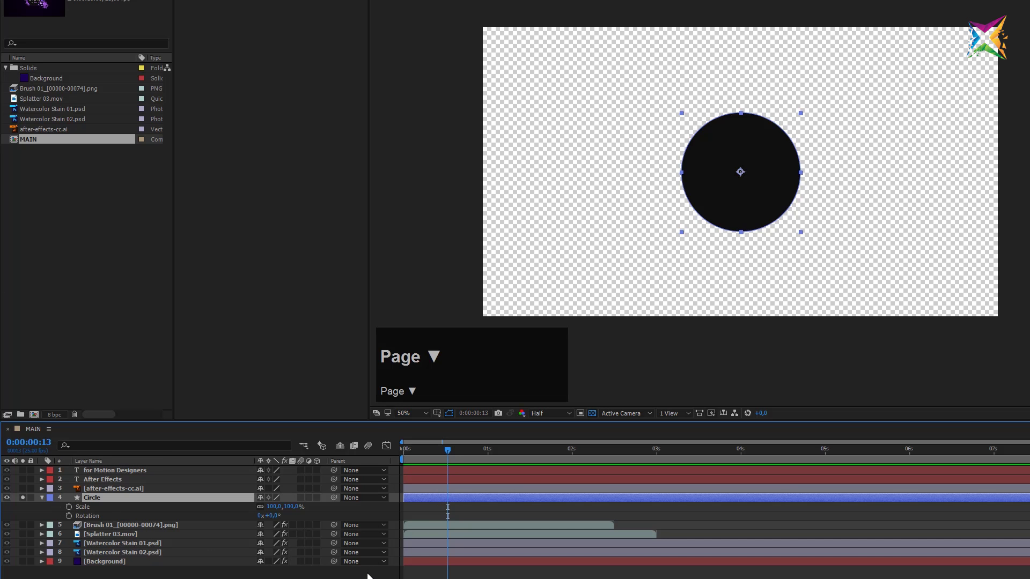
key(Page_Up)
key(Page_Down)
key(Page_Down)
key(Page_Up)
key(Page_Up)
key(shift+Page_Down)
key(shift+Page_Down)
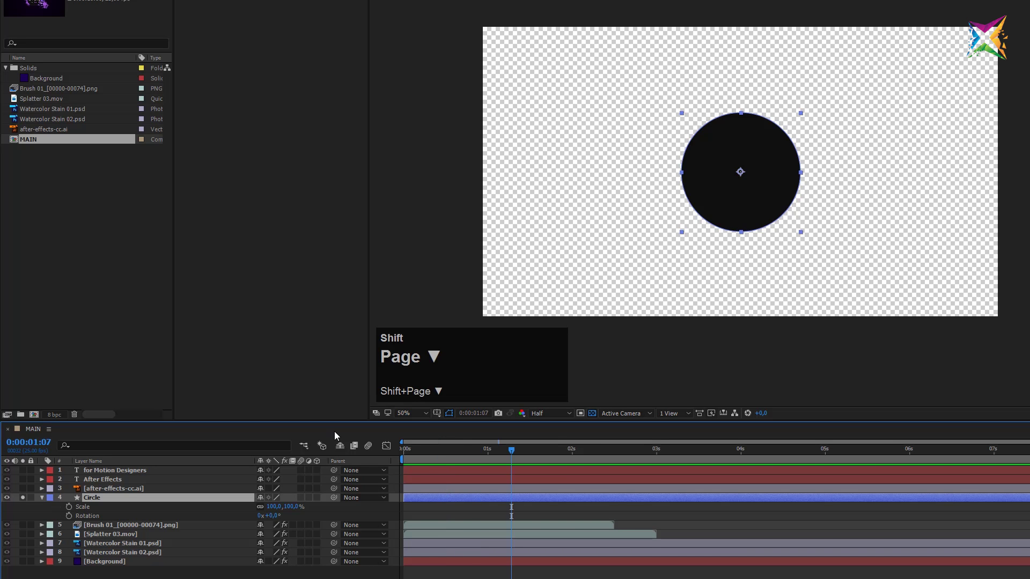
key(shift+Page_Down)
key(shift+Page_Up)
key(shift+Page_Up)
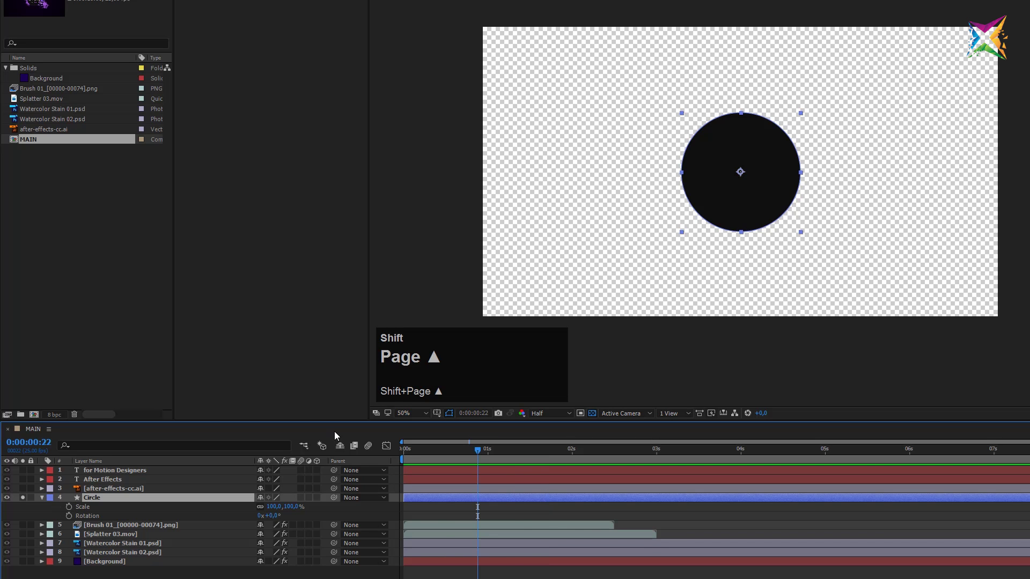
key(shift+Page_Up)
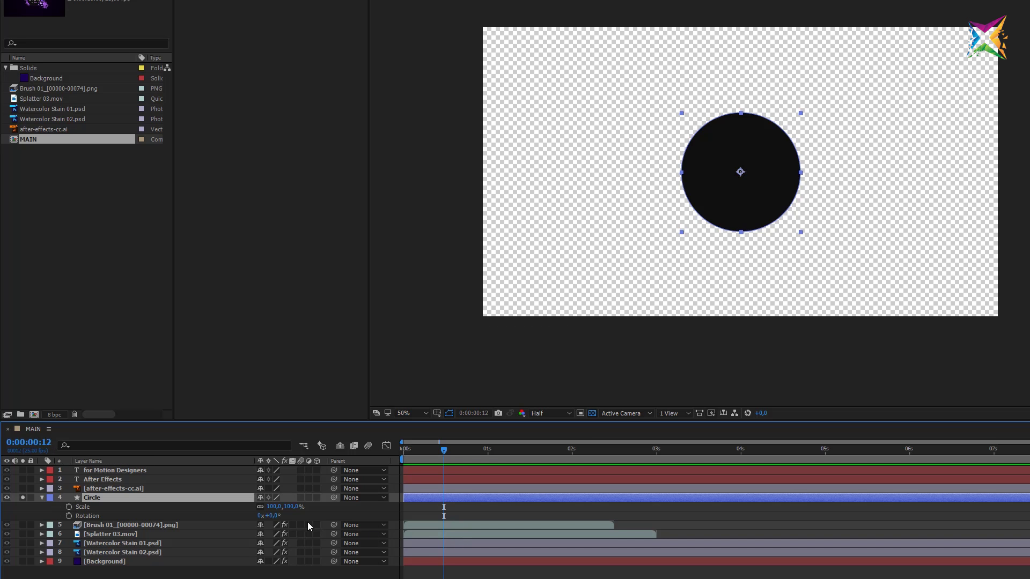
Enable keyframing for the Circle layer's Scale and Rotation at 0:00:00:12
click(69, 507)
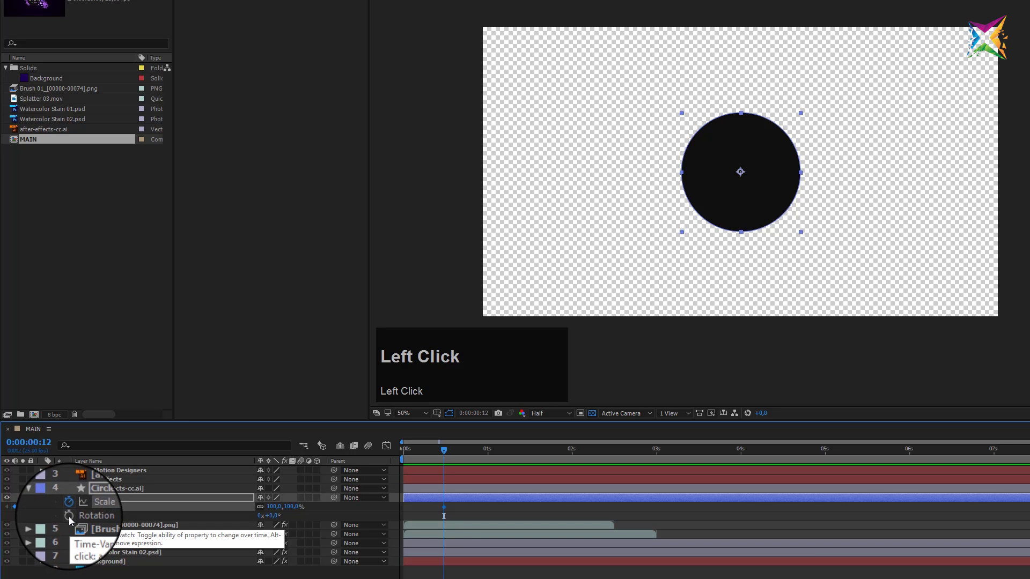
click(69, 515)
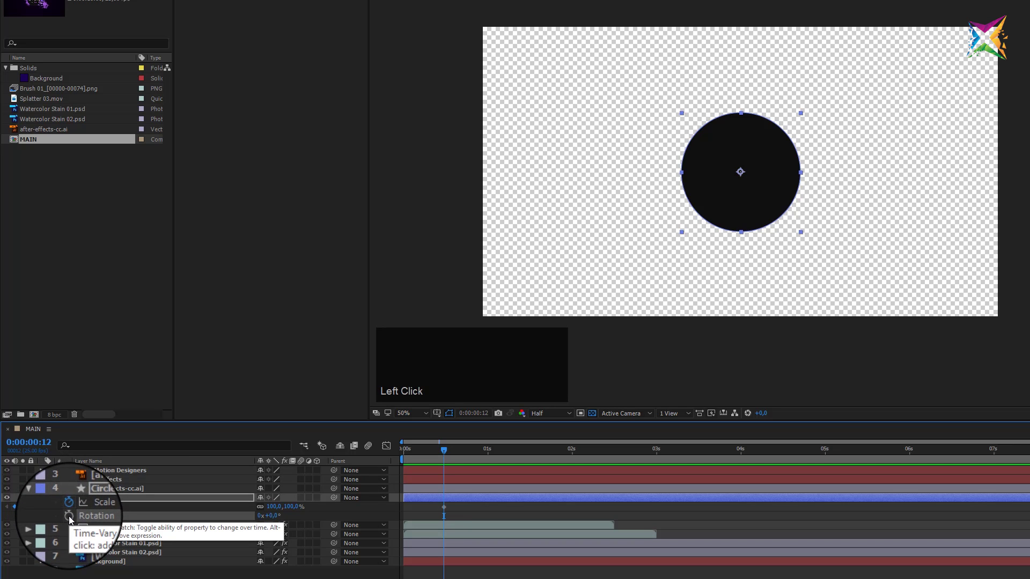
click(69, 516)
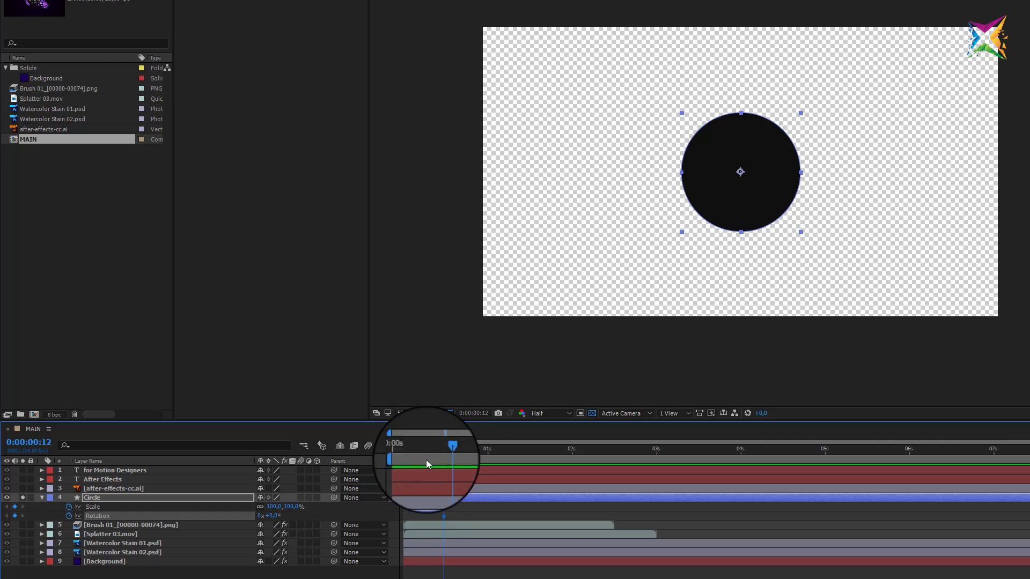
Set the Circle layer's Scale to 0% at the start of the composition
click(430, 451)
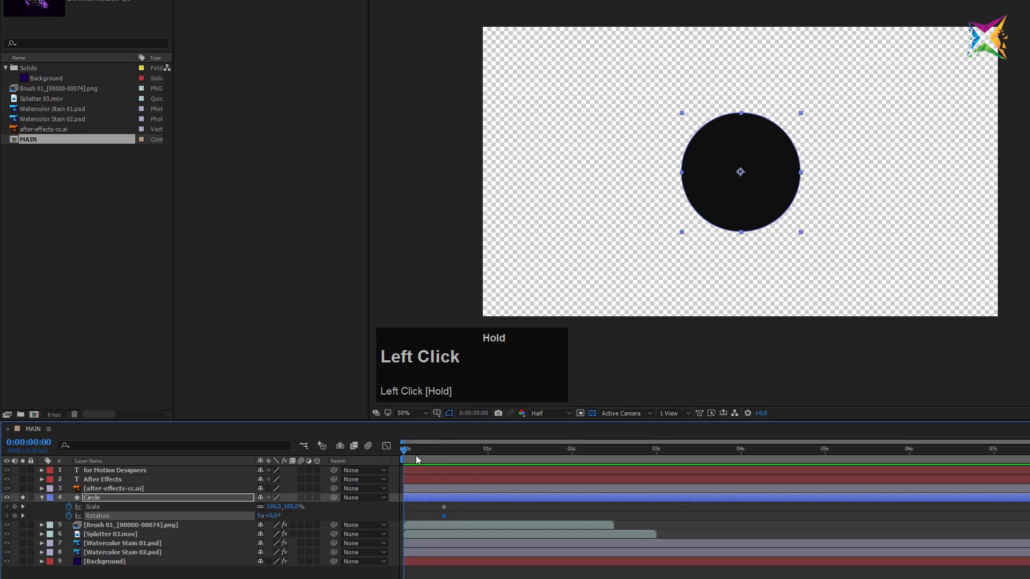
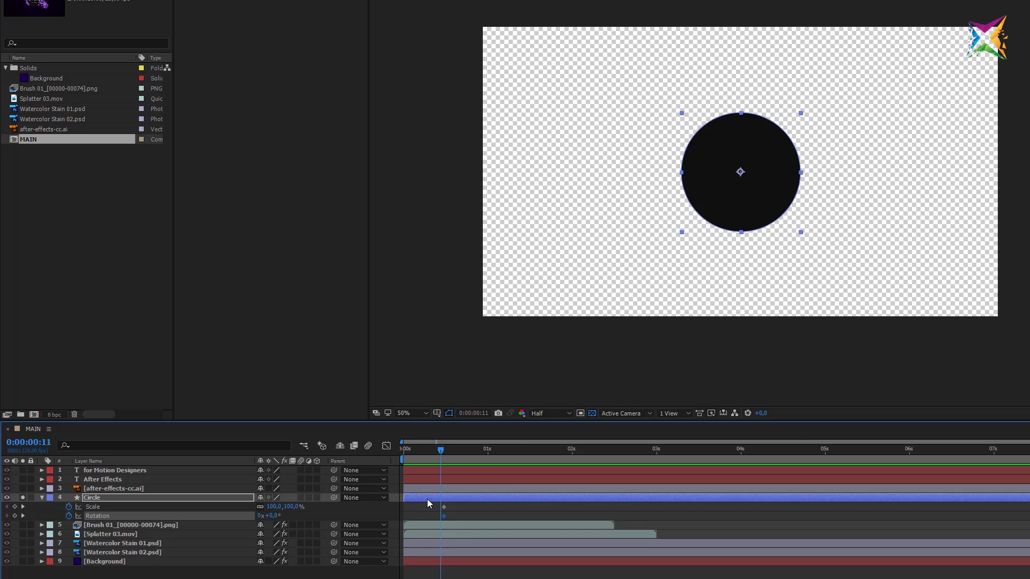
key(Home)
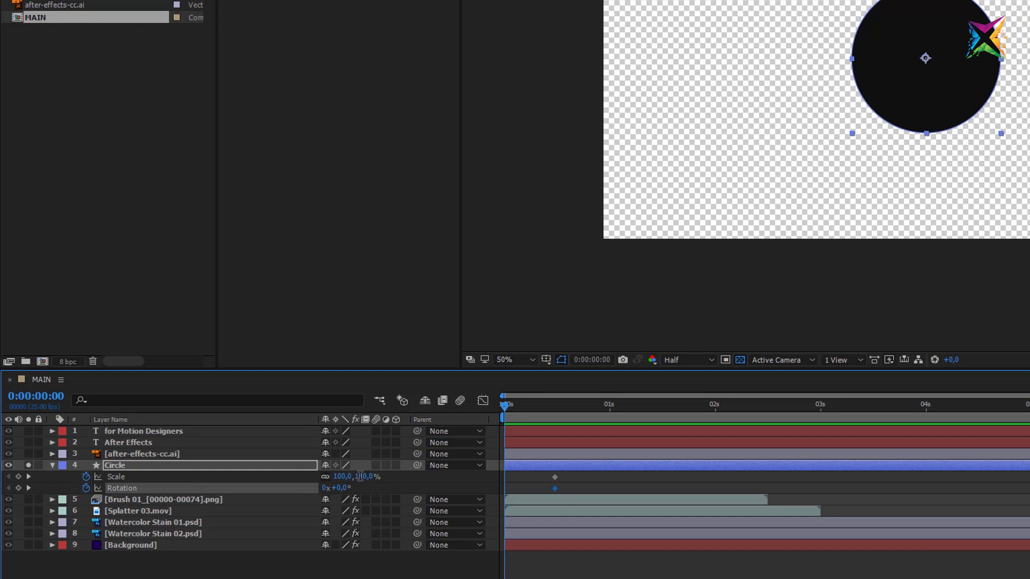
click(364, 476)
text(0)
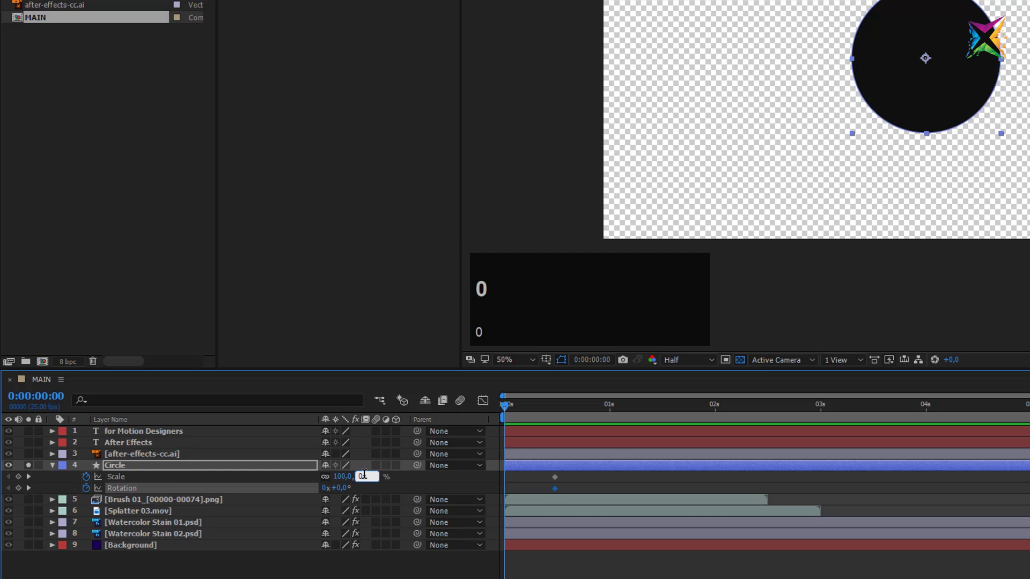
key(Return)
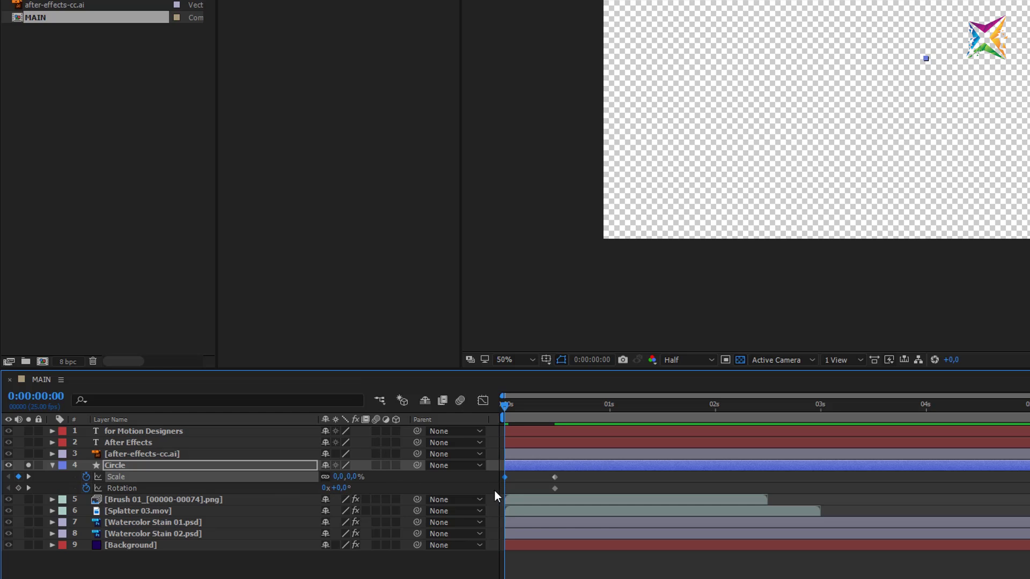
mouse_move(506, 477)
mouse_move(505, 406)
mouse_down()
mouse_move(565, 407)
mouse_move(501, 414)
mouse_up()
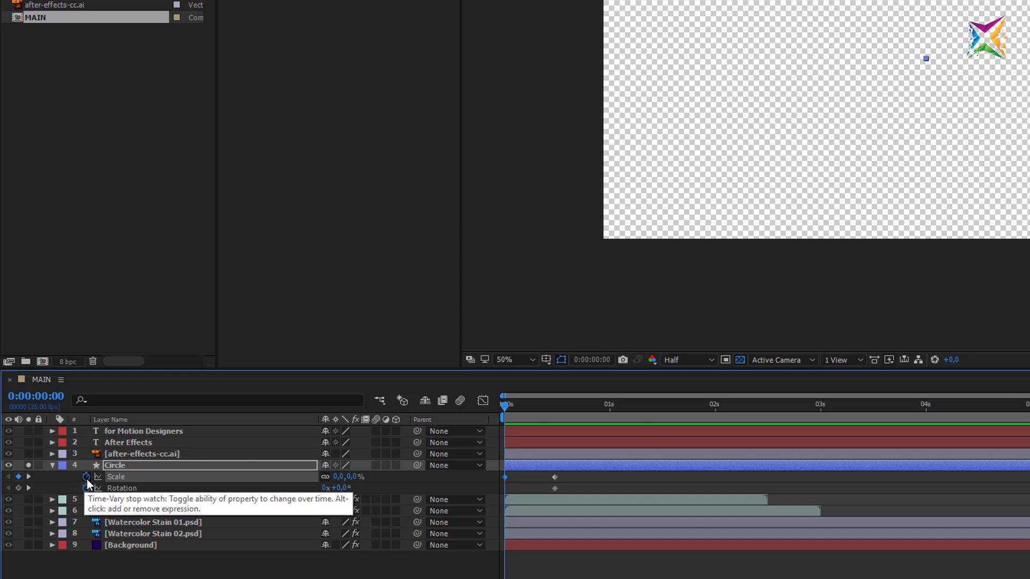
Add a Scale keyframe of 66% to the Circle layer at 0:00:02:02 and scrub through the change
drag(504, 405, 727, 414)
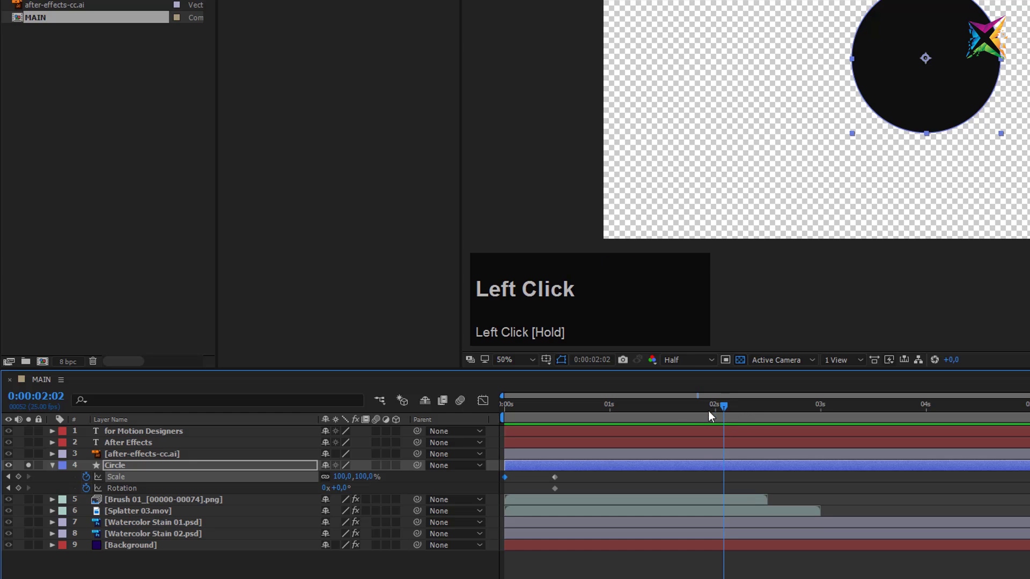
mouse_move(355, 476)
mouse_down()
mouse_move(343, 477)
mouse_move(358, 476)
mouse_up()
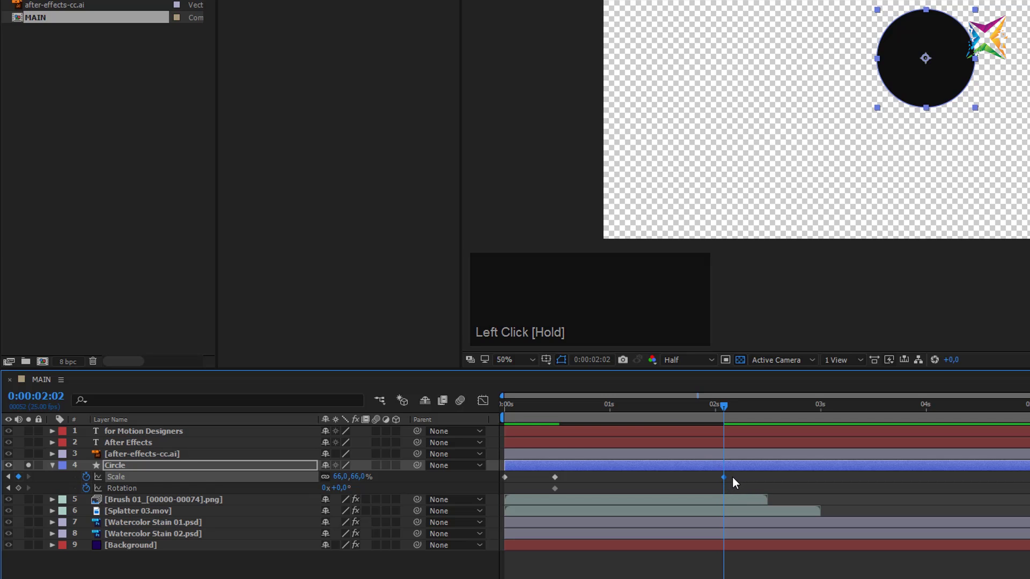
mouse_move(720, 410)
mouse_down()
mouse_move(511, 407)
mouse_move(723, 425)
mouse_up()
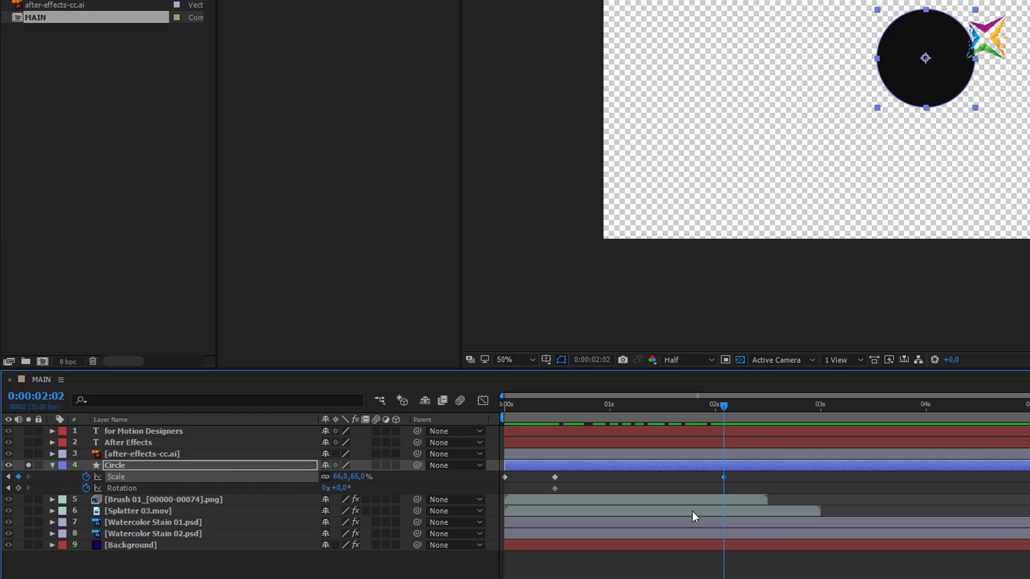
Delete the Circle layer's Scale keyframe at 0:00:02:02
click(724, 478)
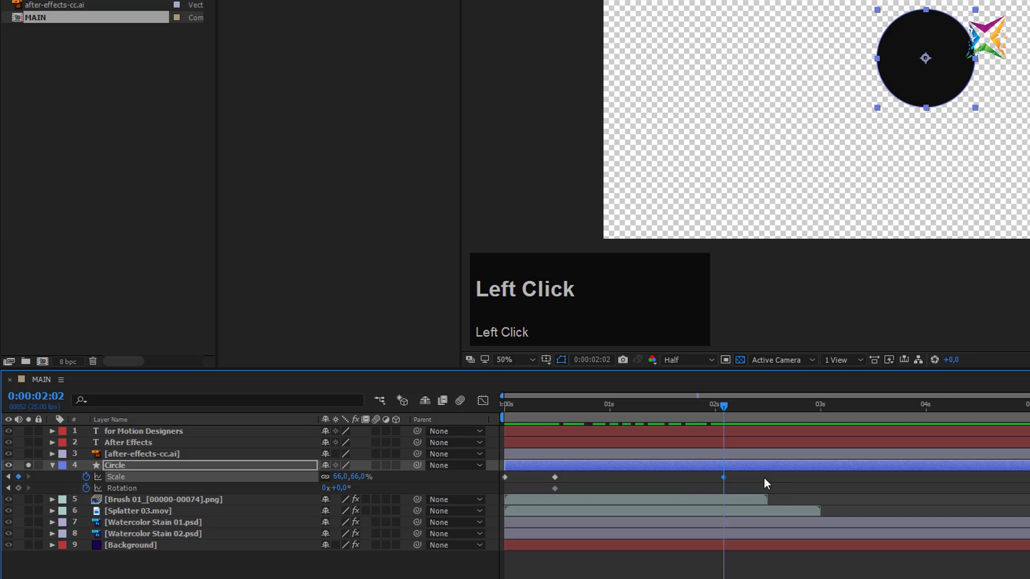
drag(767, 477, 715, 488)
key(Delete)
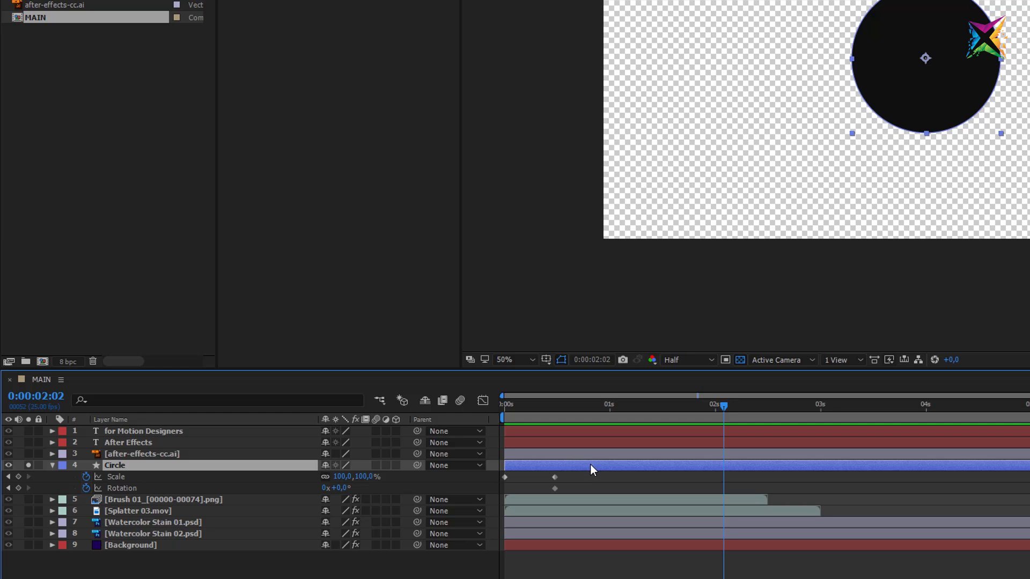
Set the Circle layer's Rotation to -1 full revolution at 0:00:00:00 and preview the motion up to 0:00:00:13
key(Home)
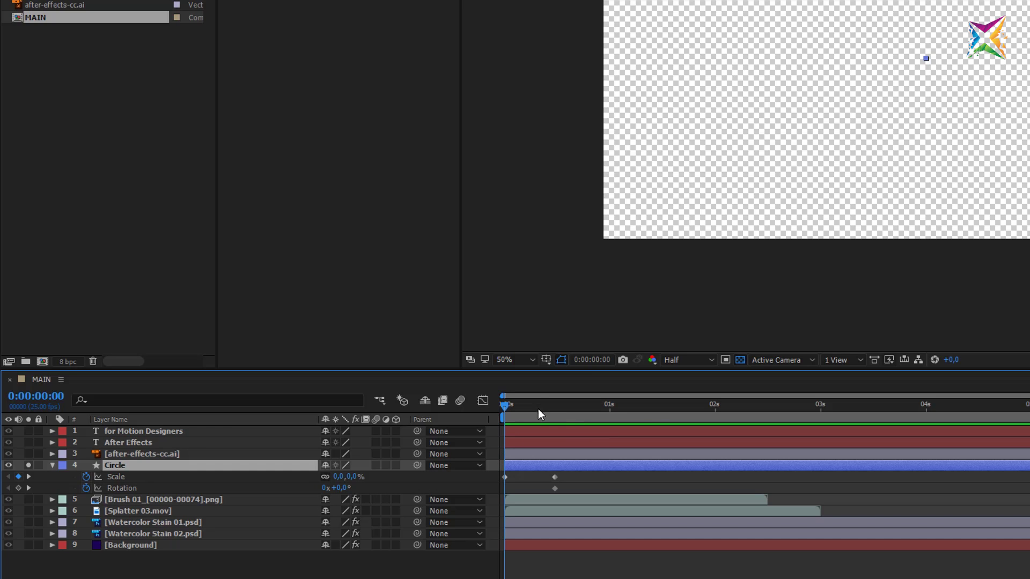
click(324, 489)
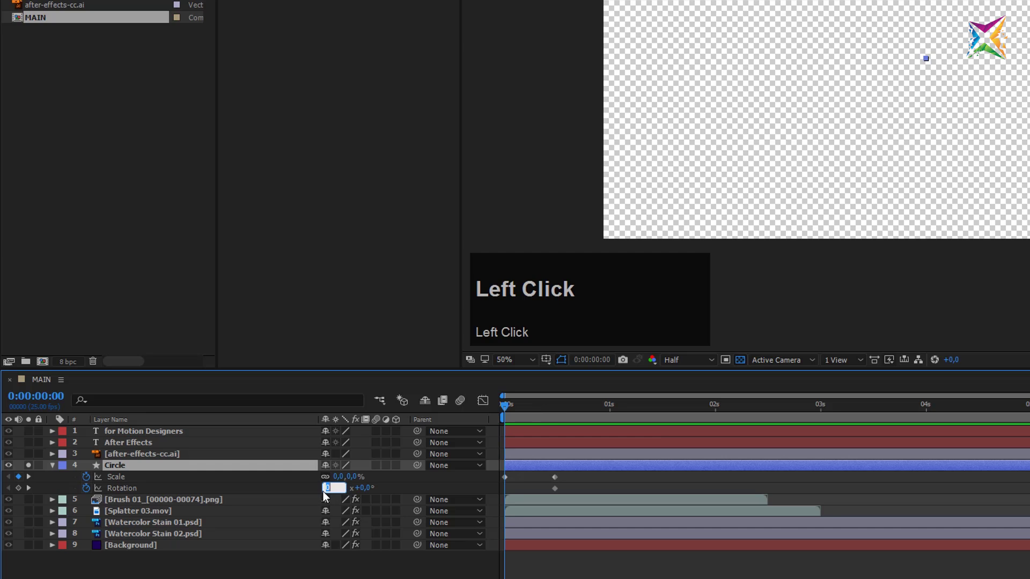
text(-1)
key(Return)
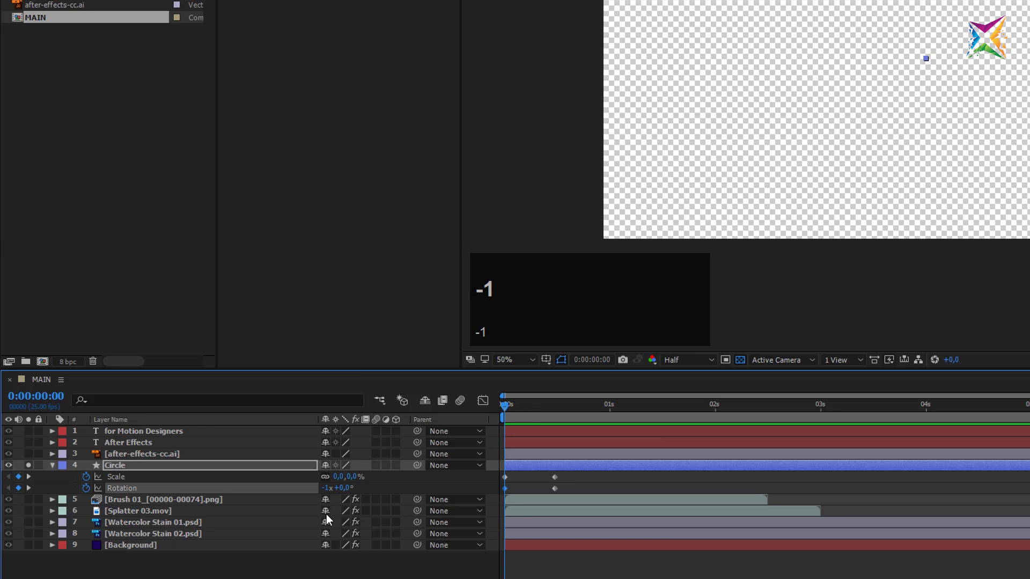
drag(506, 407, 556, 406)
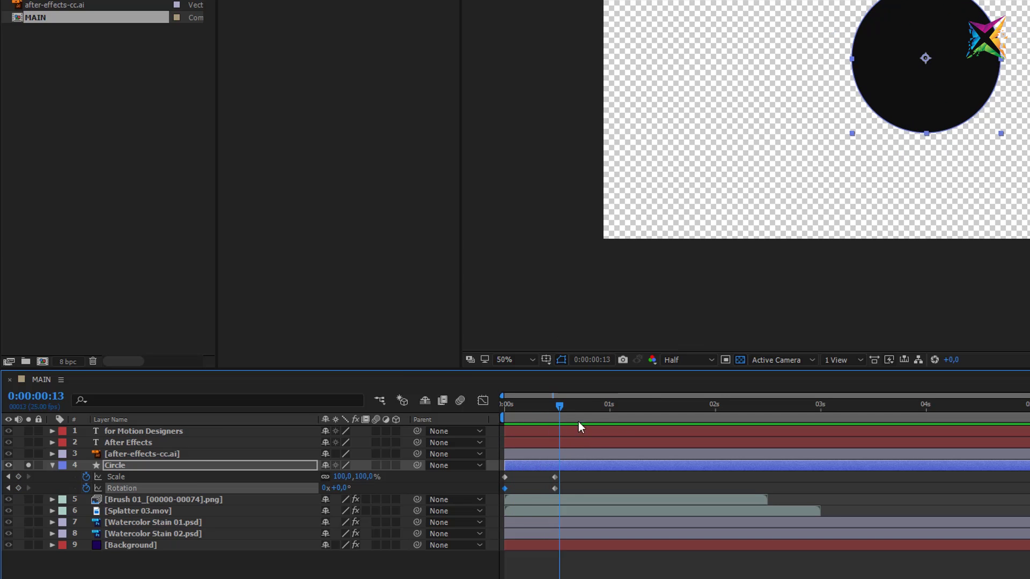
Solo the After Effects and for Motion Designers text layers alongside the Circle layer
click(430, 503)
click(31, 443)
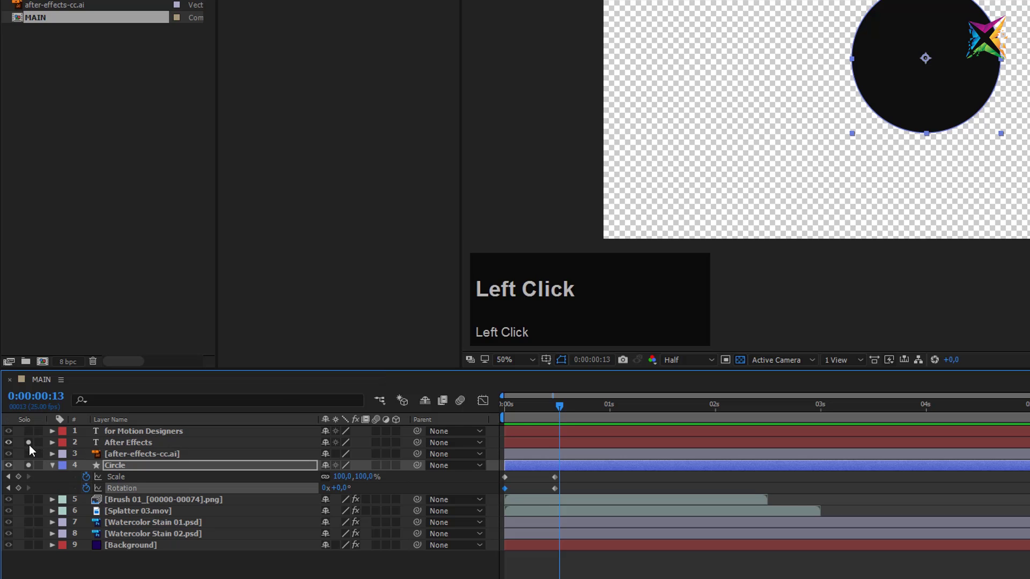
click(30, 430)
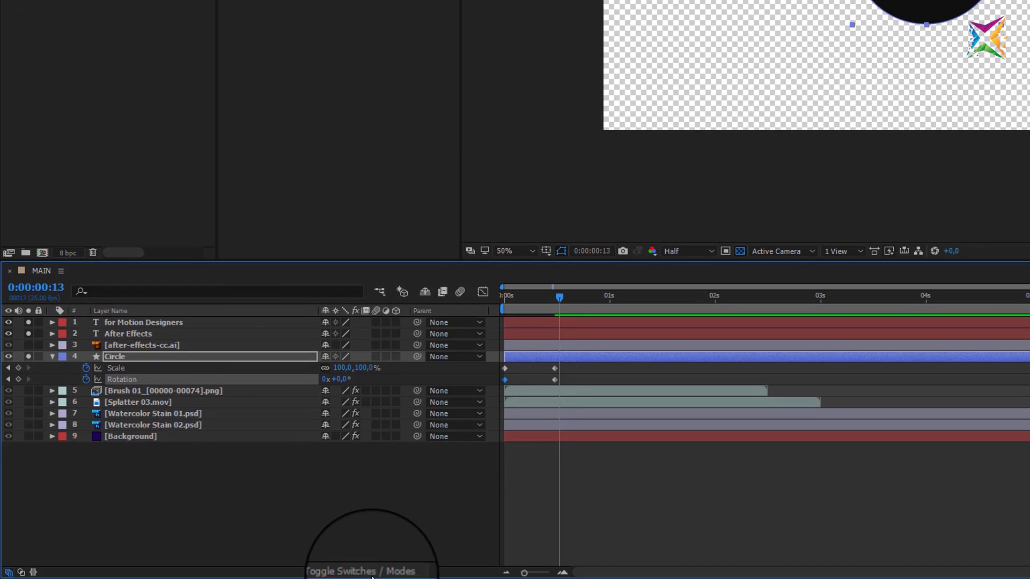
Show the timeline's blending mode and track matte columns, and return to the layer switches
click(370, 573)
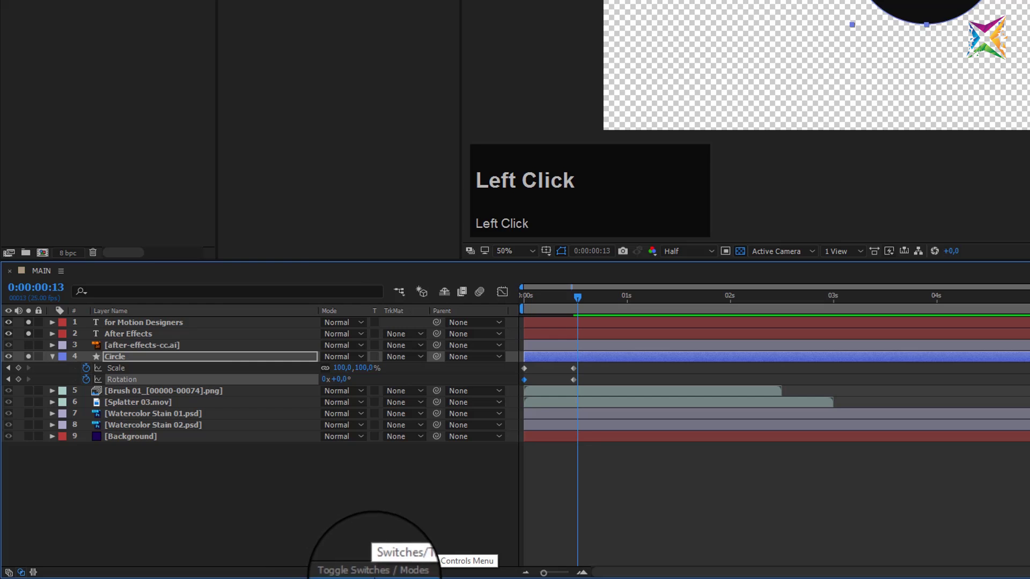
click(370, 572)
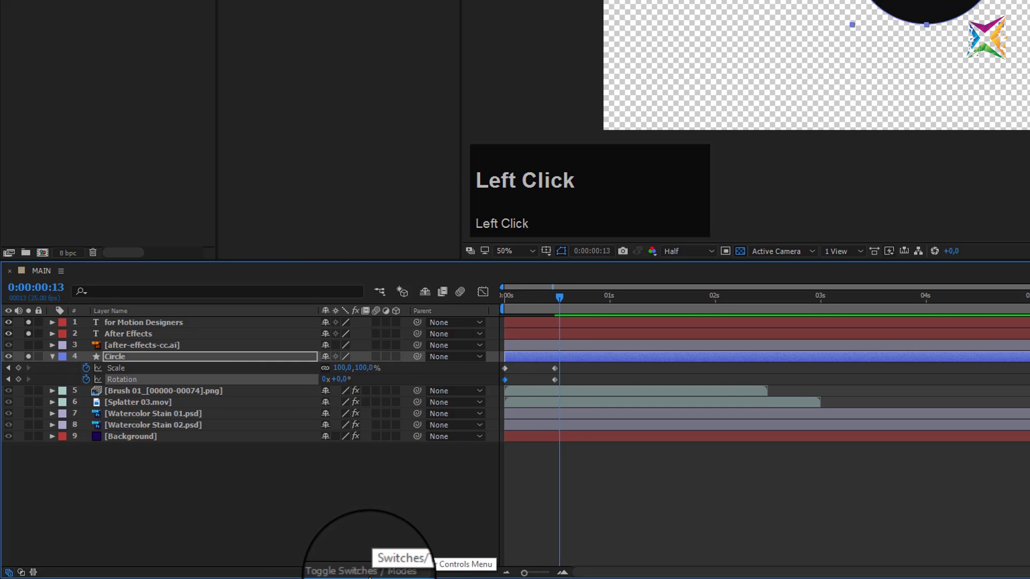
Toggle the timeline back and forth between the layer switches and the blending mode and track matte columns, ending on the switches
click(371, 573)
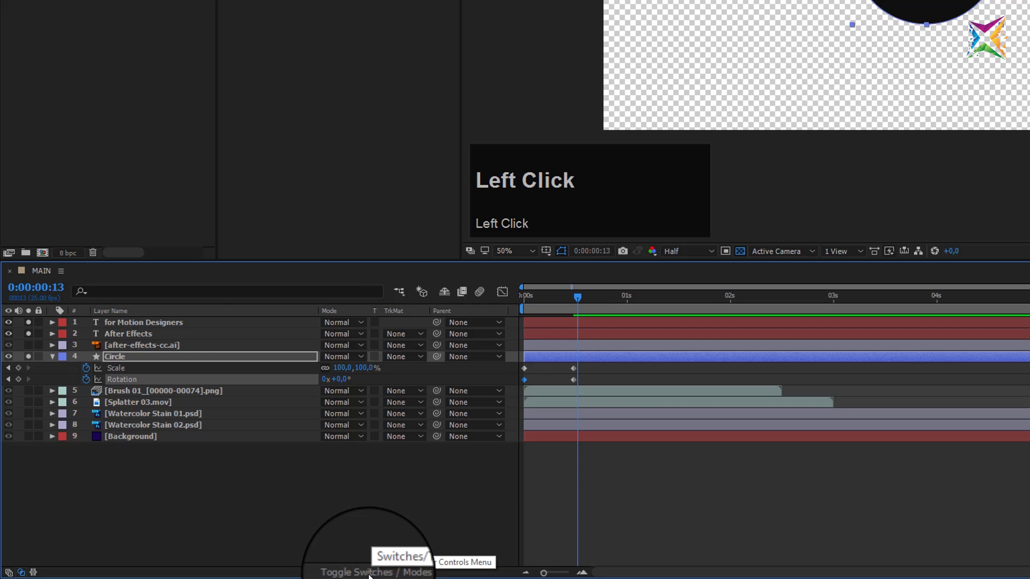
click(369, 573)
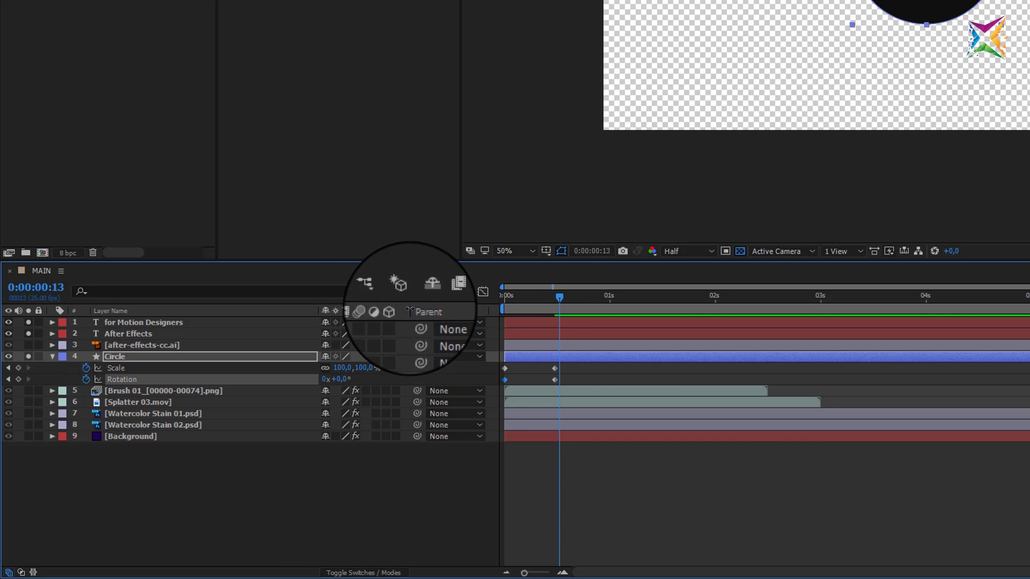
key(F4)
key(F4)
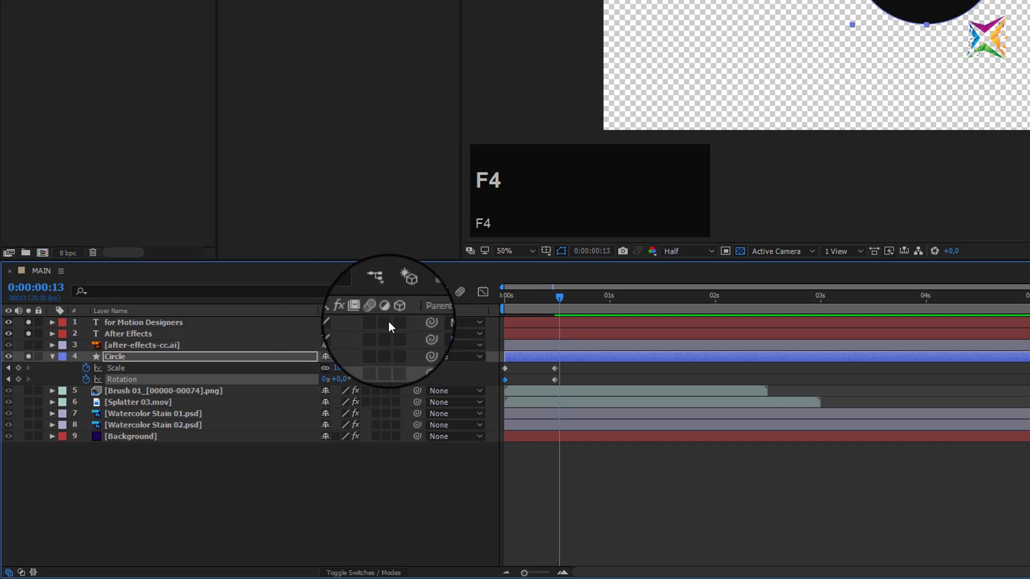
key(F4)
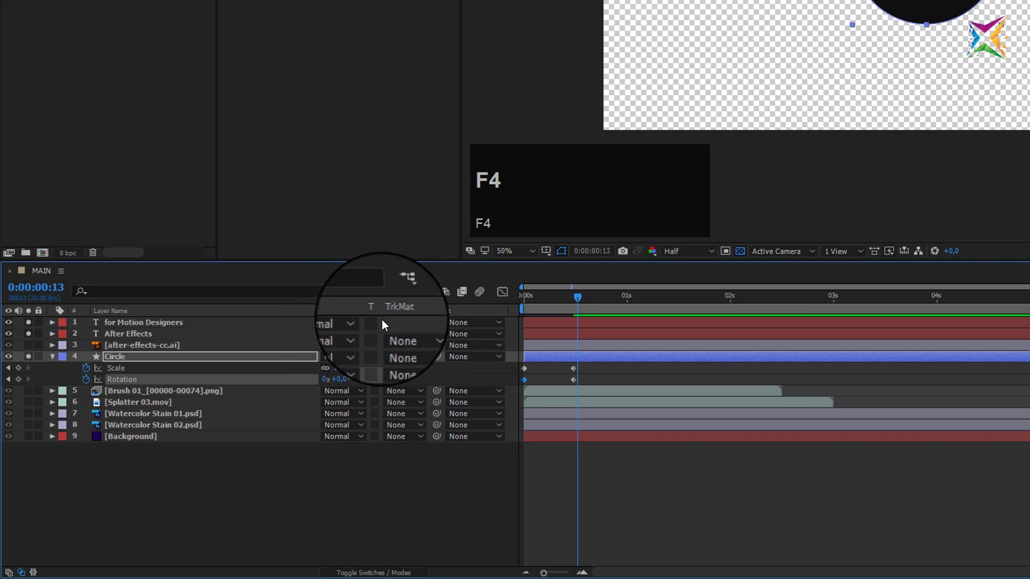
key(F4)
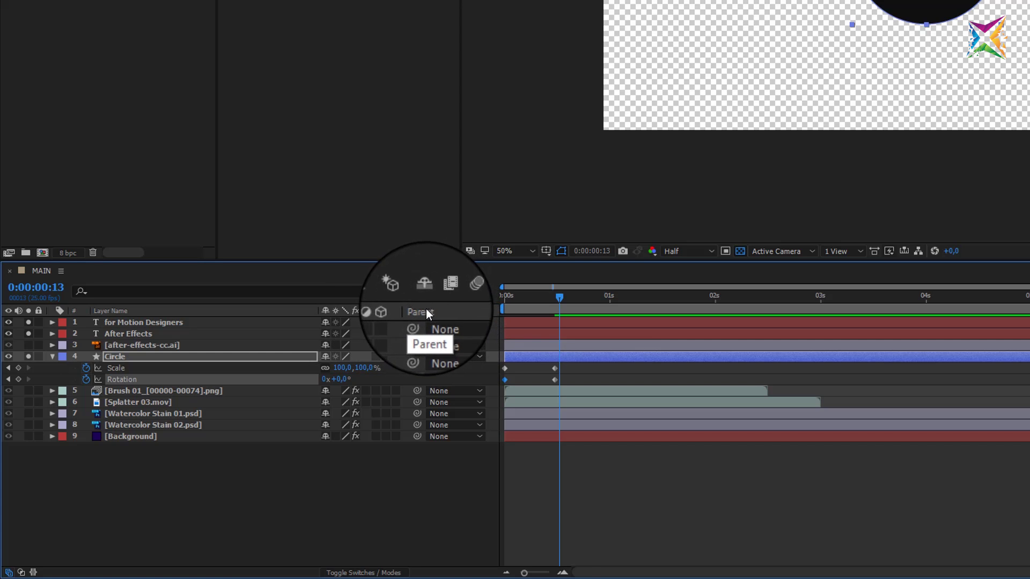
key(F4)
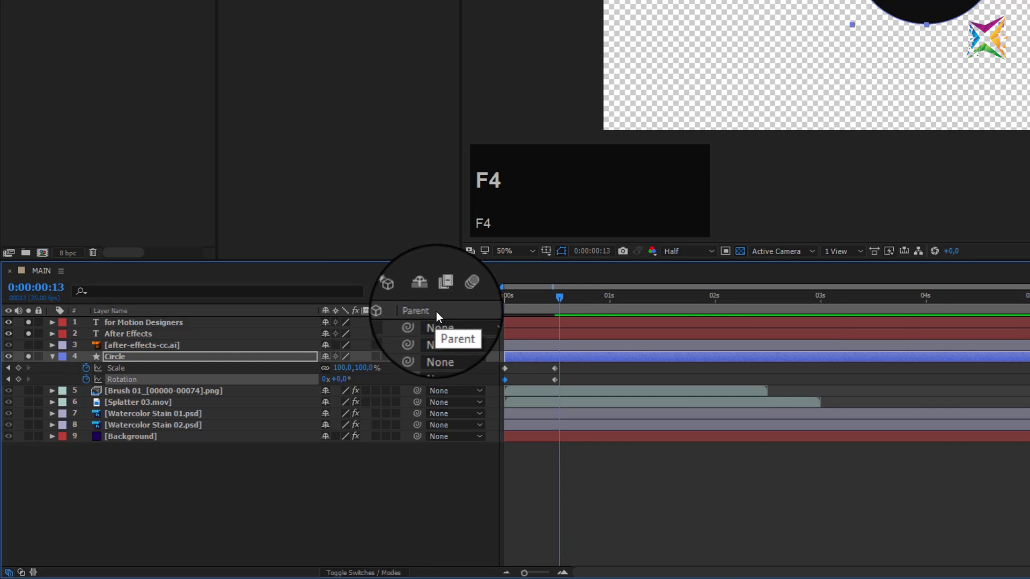
key(F4)
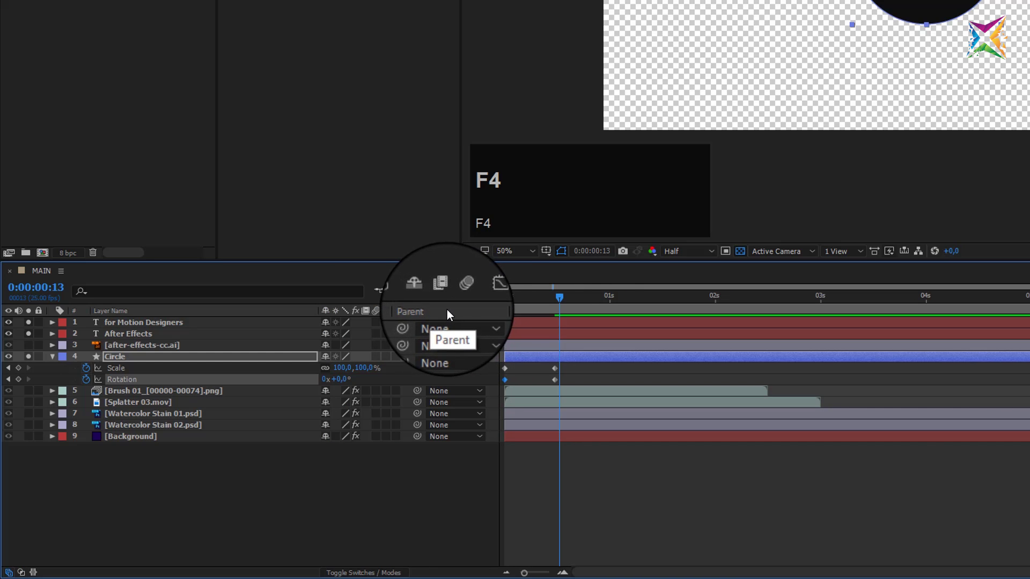
Check in the list of available timeline columns that the Parent column is enabled
right_click(447, 311)
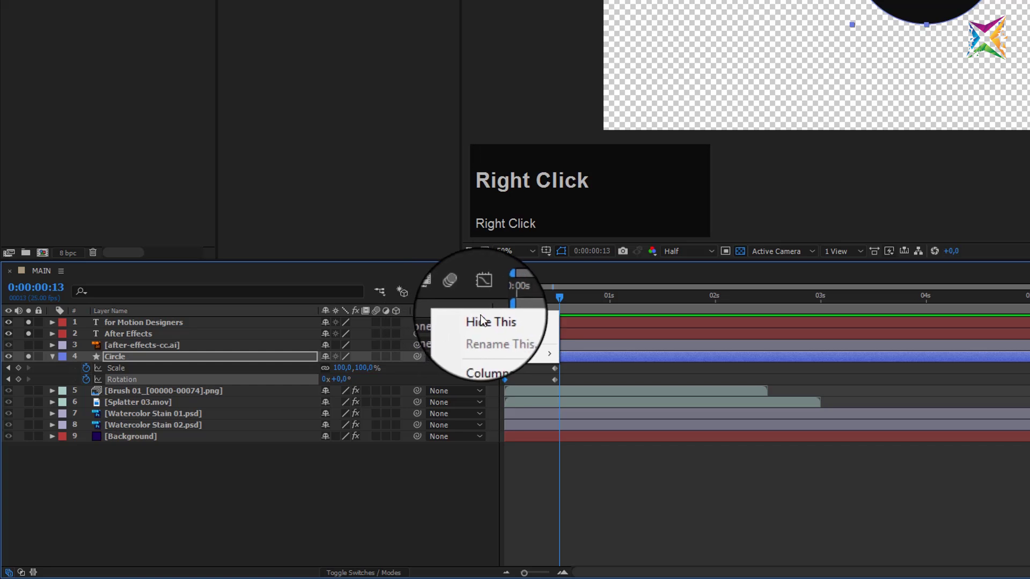
mouse_move(503, 356)
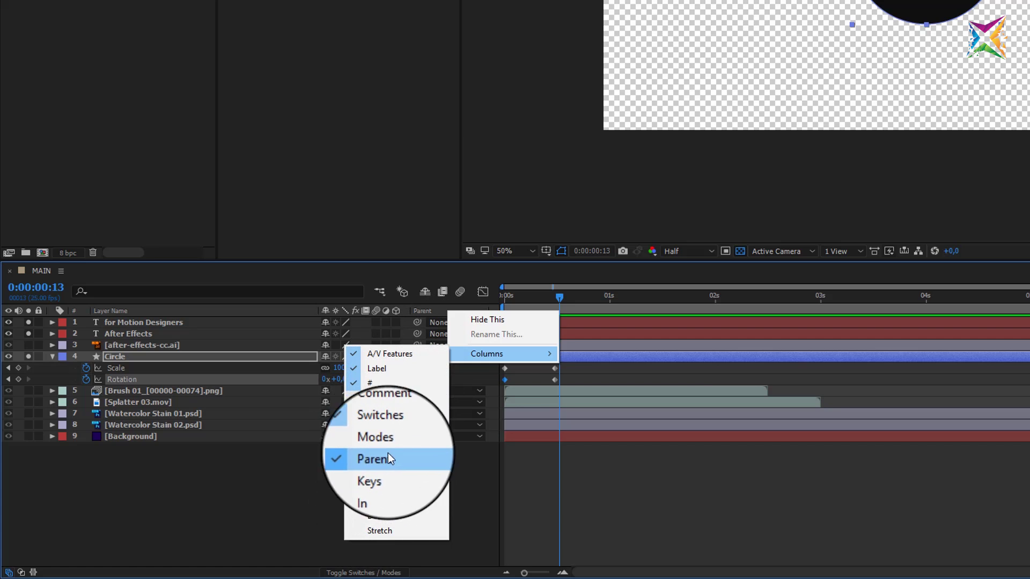
click(298, 473)
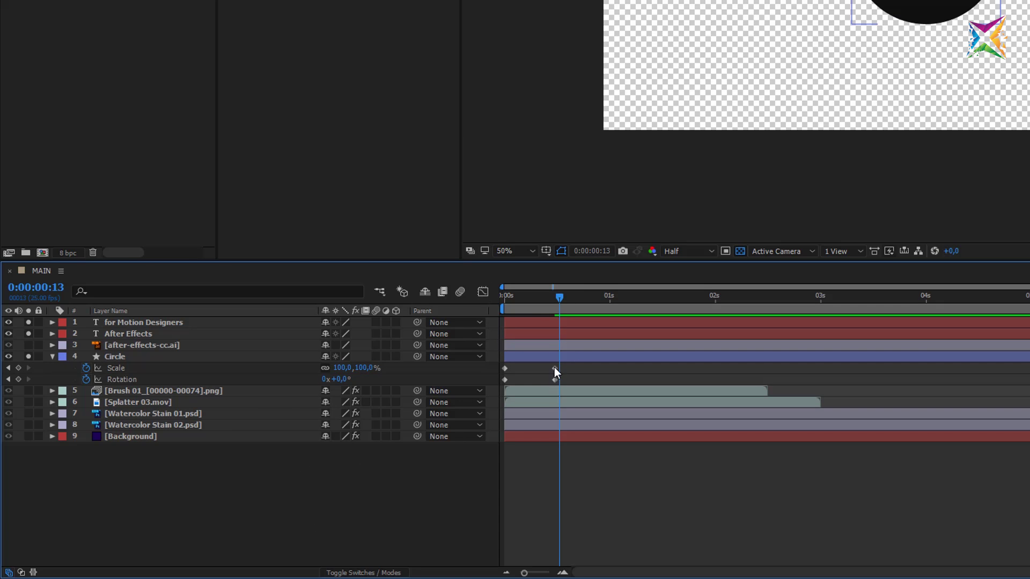
Jump between the Circle layer's keyframes at 0:00:00:12 and 0:00:00:00, ending at 0:00:00:12
click(8, 368)
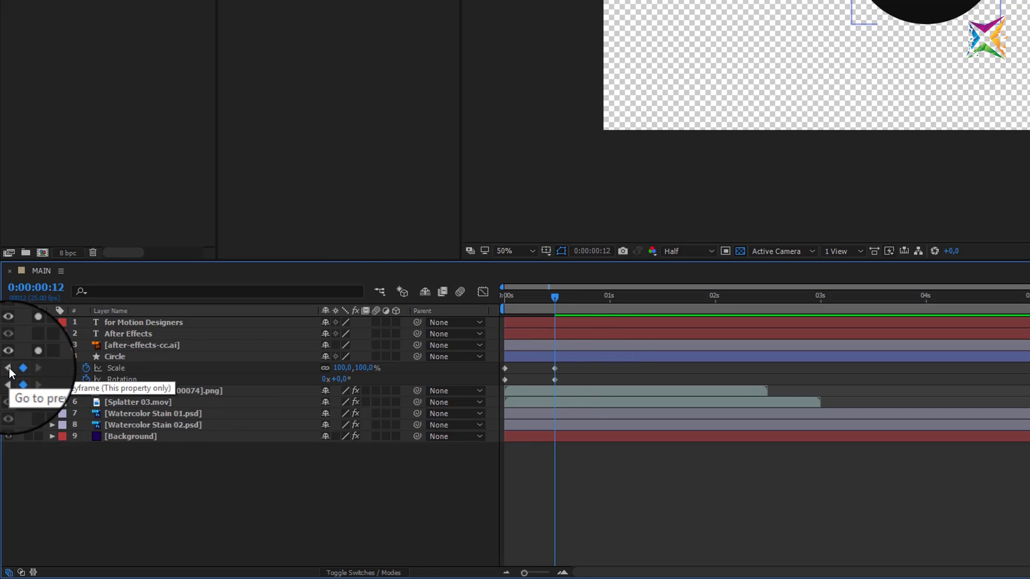
click(14, 375)
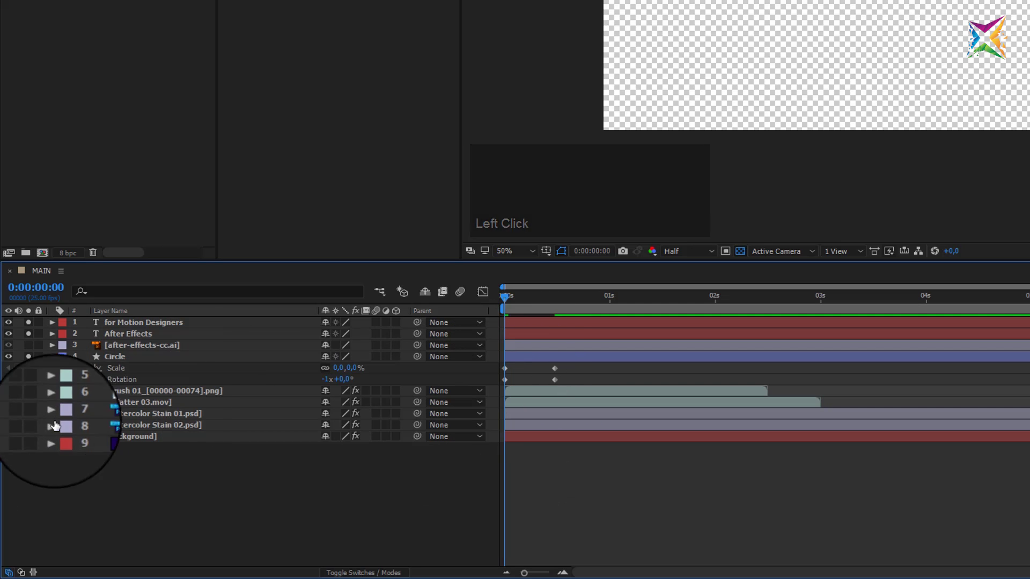
click(28, 369)
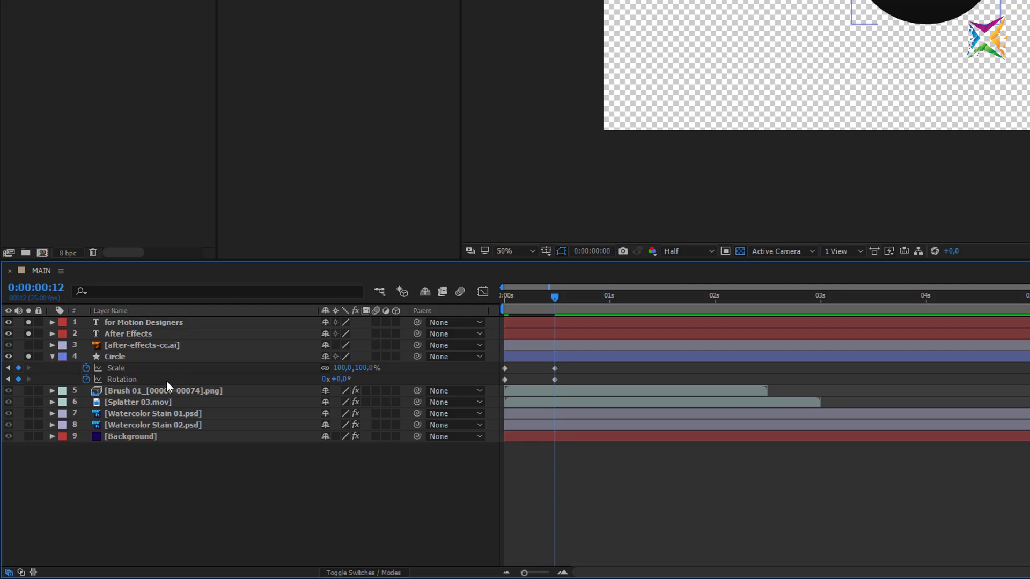
key(j)
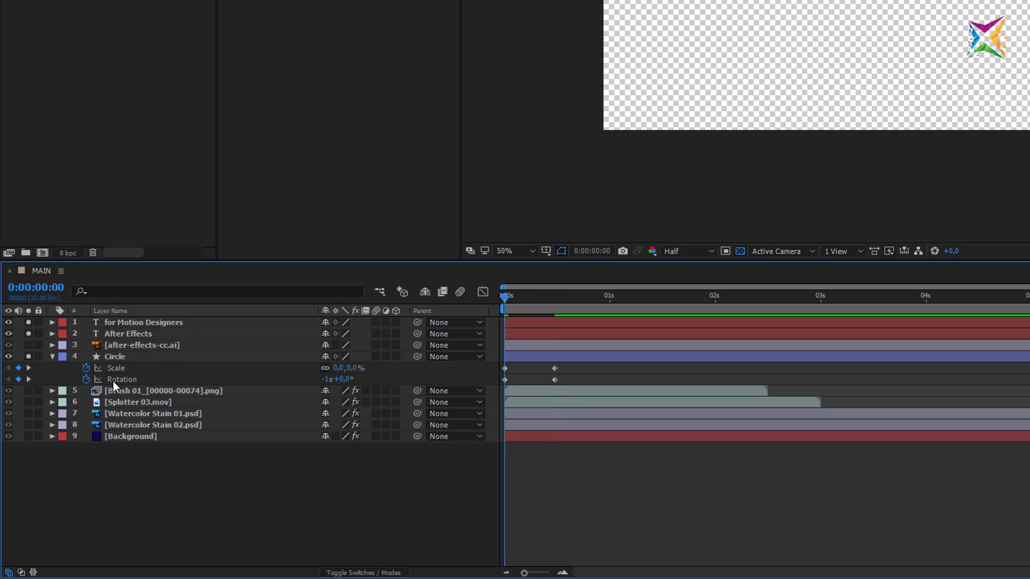
key(k)
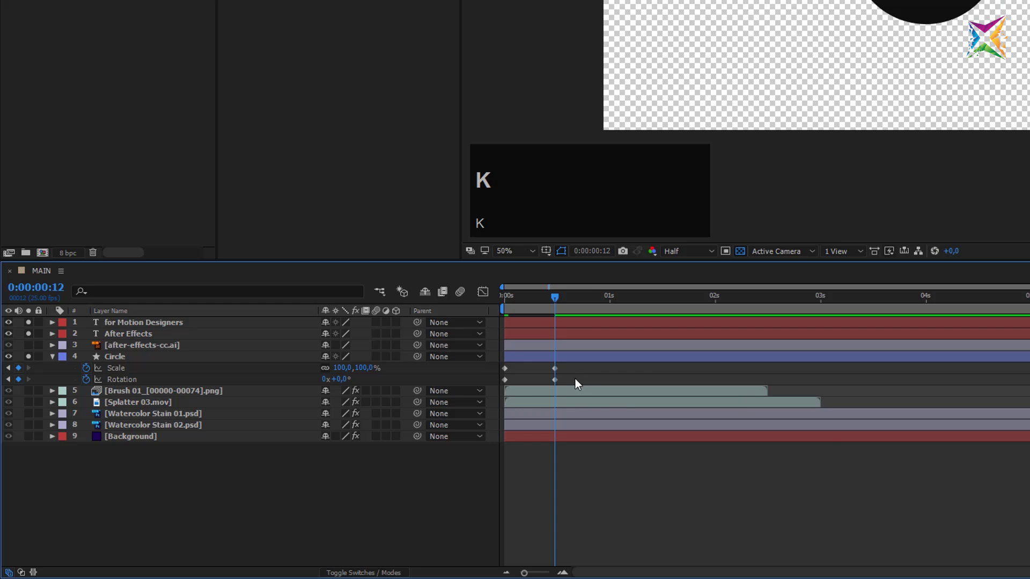
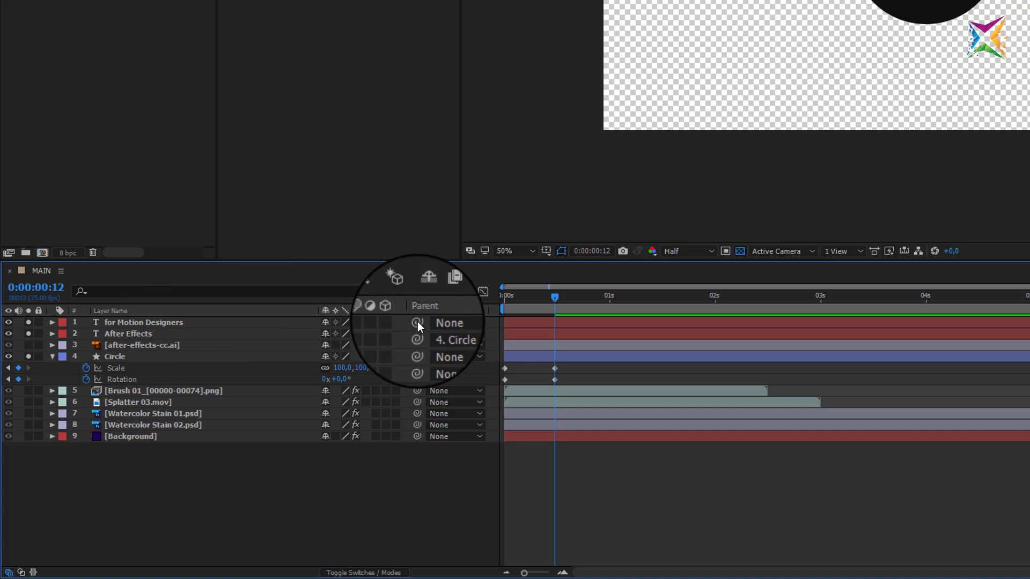
Parent the After Effects and for Motion Designers text layers to the Circle layer and scrub through its animation
drag(417, 322, 154, 360)
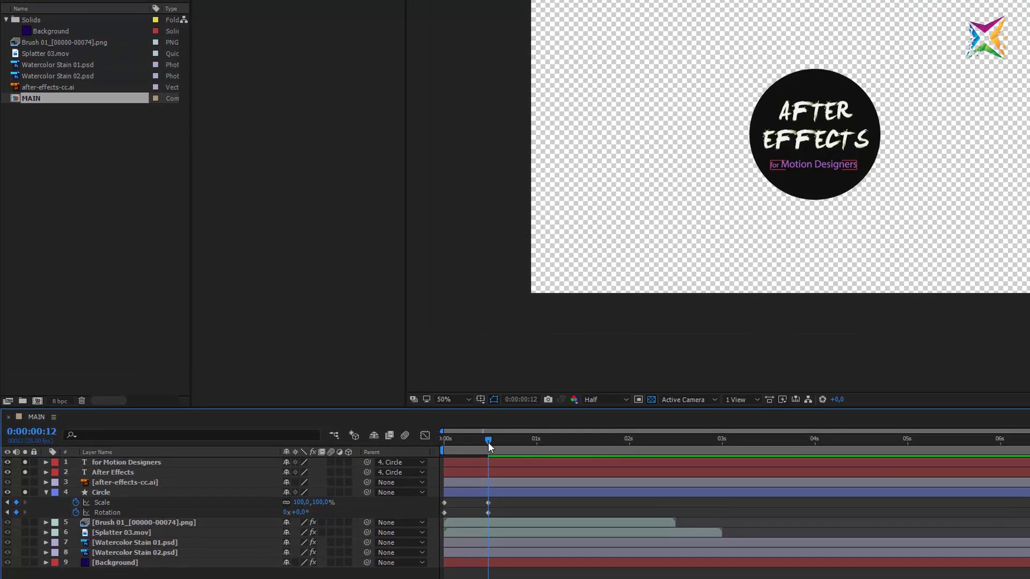
mouse_move(487, 440)
mouse_down()
mouse_move(437, 442)
mouse_move(488, 449)
mouse_up()
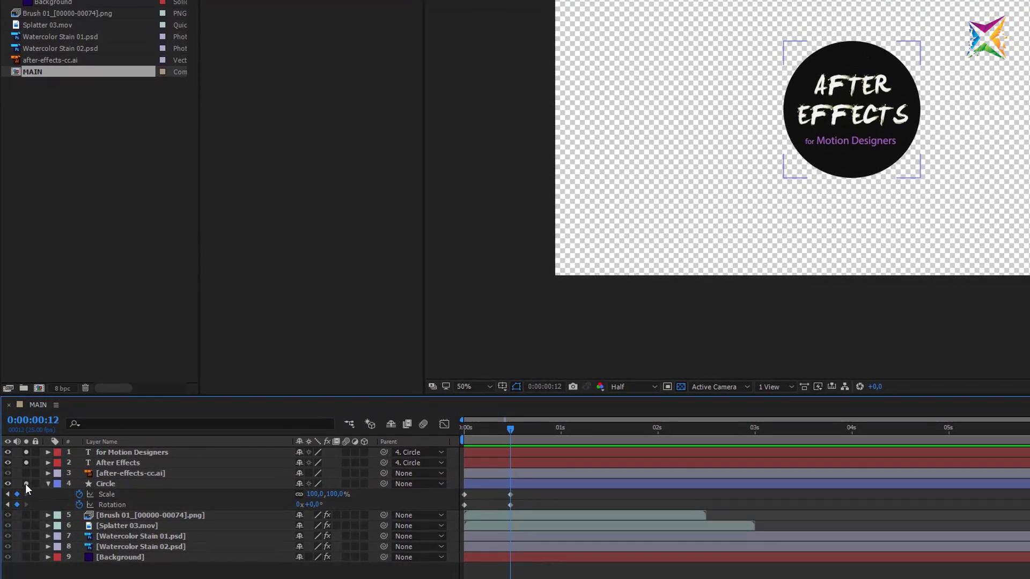
Unsolo the Circle, After Effects and for Motion Designers layers and collapse the Circle layer's properties
click(26, 485)
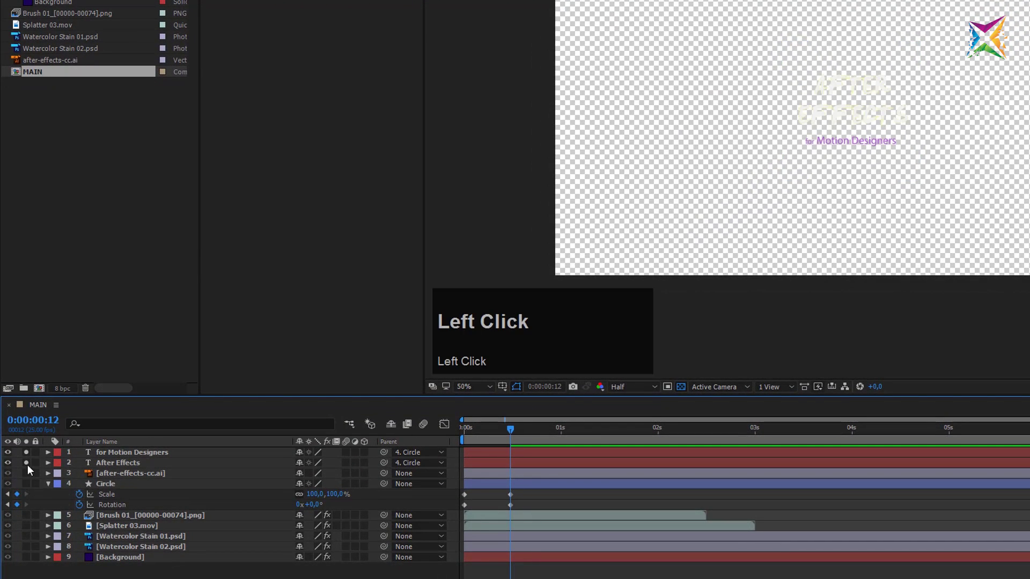
click(26, 463)
click(26, 453)
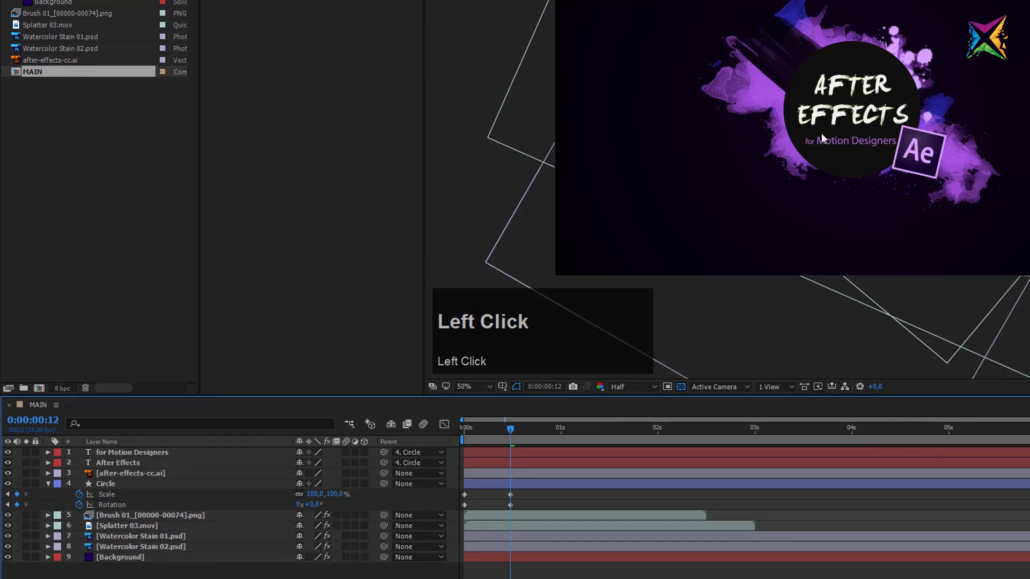
click(48, 484)
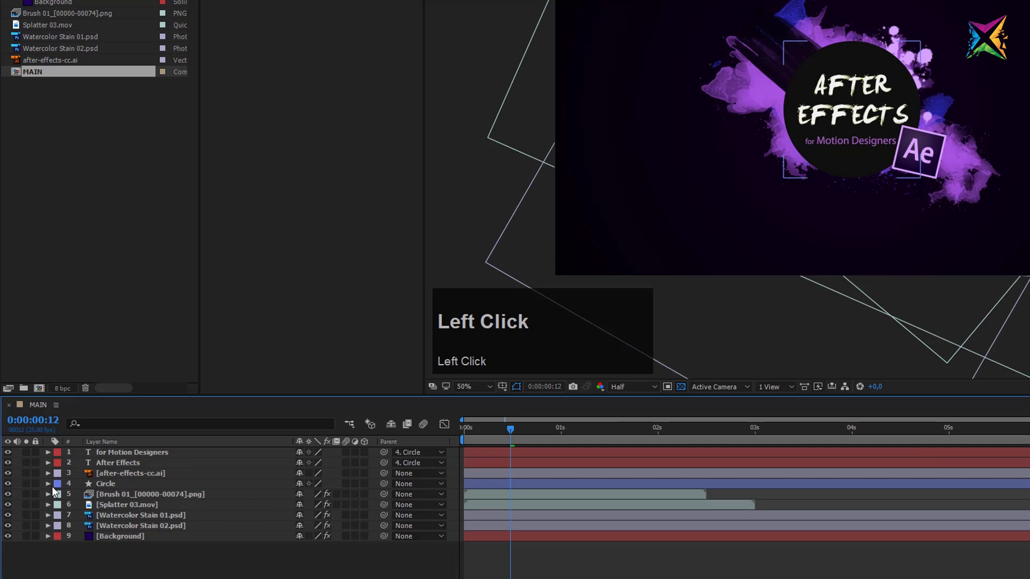
Hide the Circle, After Effects, for Motion Designers, Brush 01 and Splatter 03.mov layers
click(7, 484)
click(8, 463)
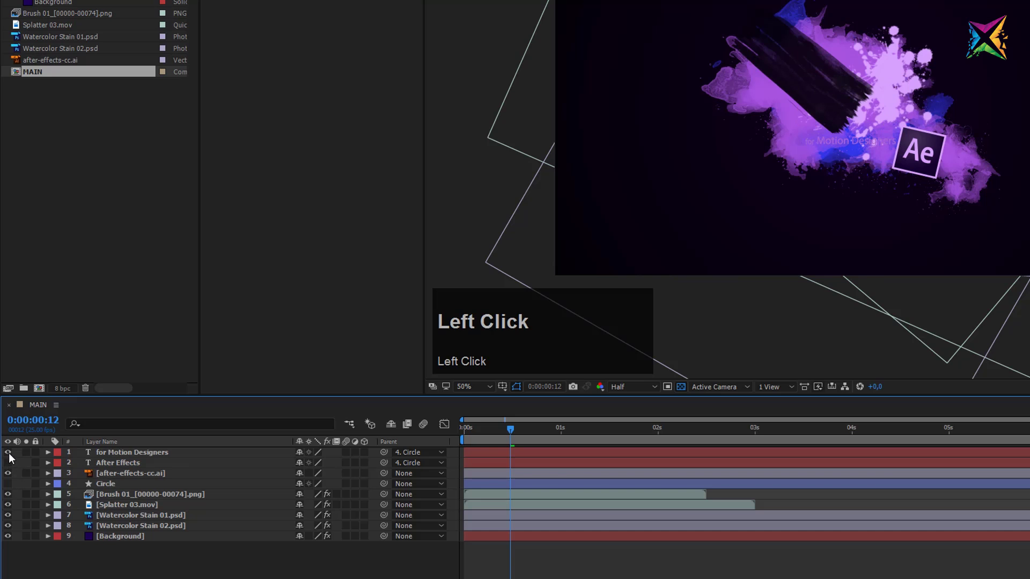
click(7, 452)
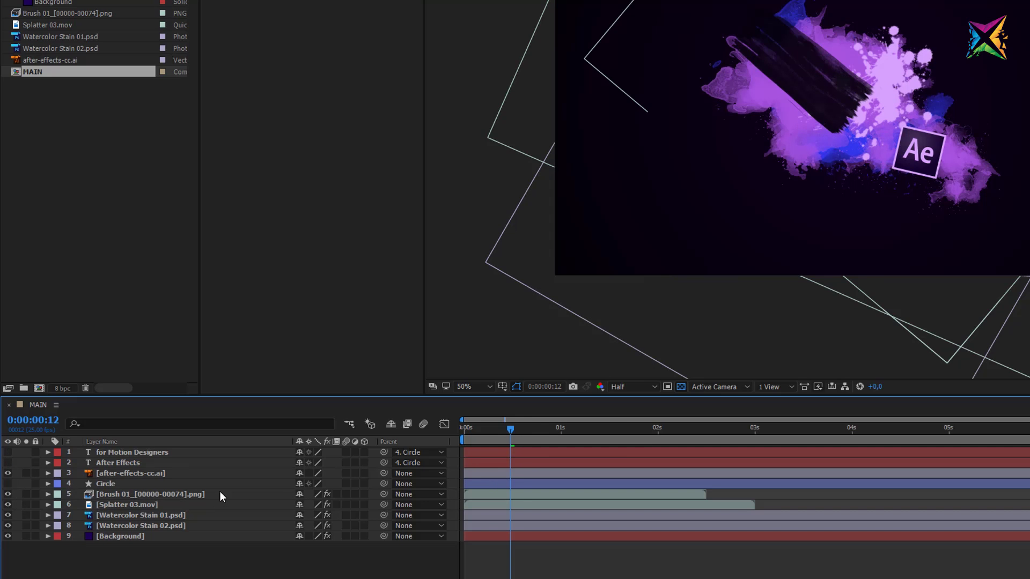
click(8, 494)
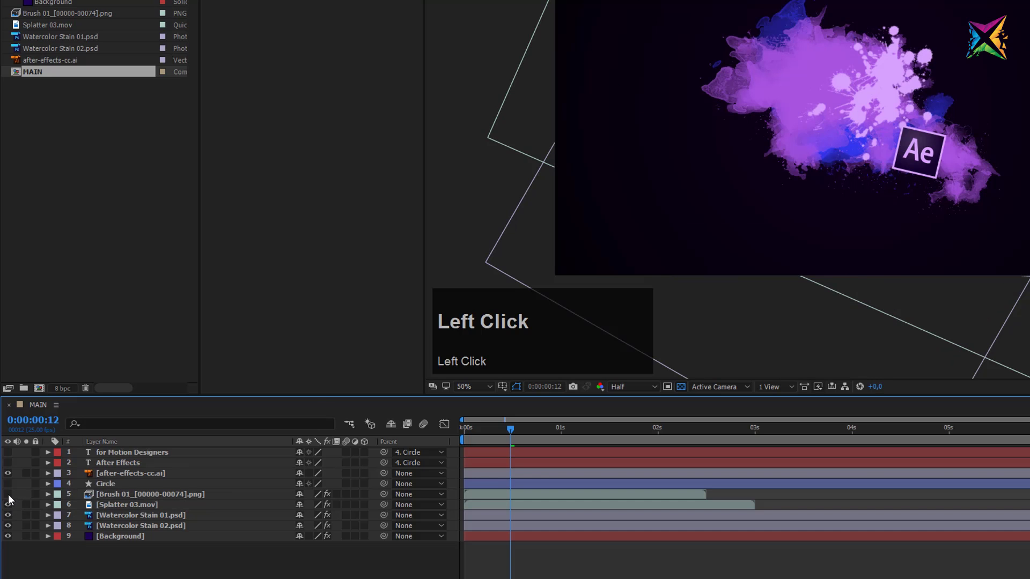
click(8, 504)
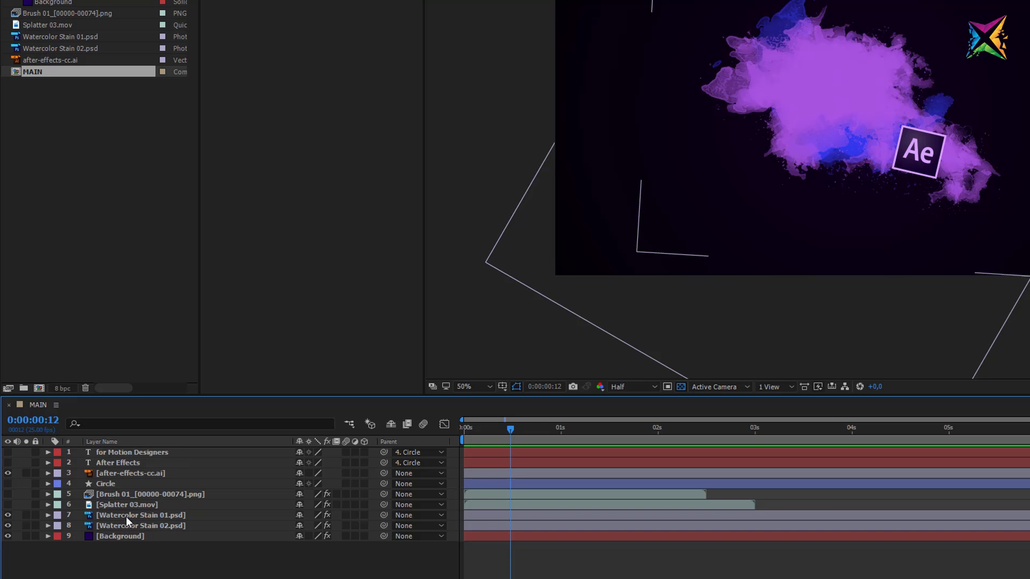
Add a Scale keyframe to the Watercolor Stain 01.psd layer at 0:00:00:10, keeping its current scale
click(123, 516)
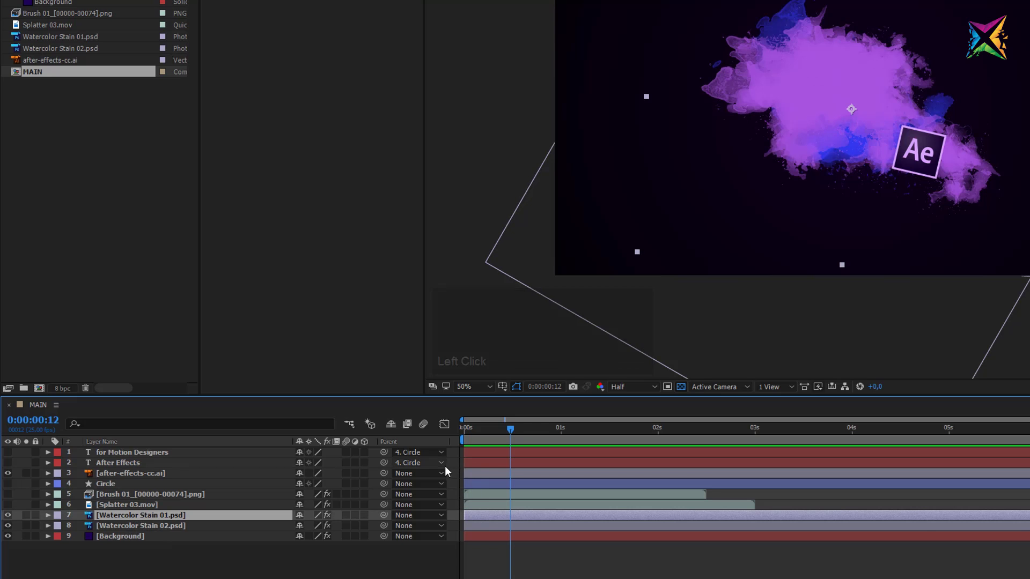
key(Home)
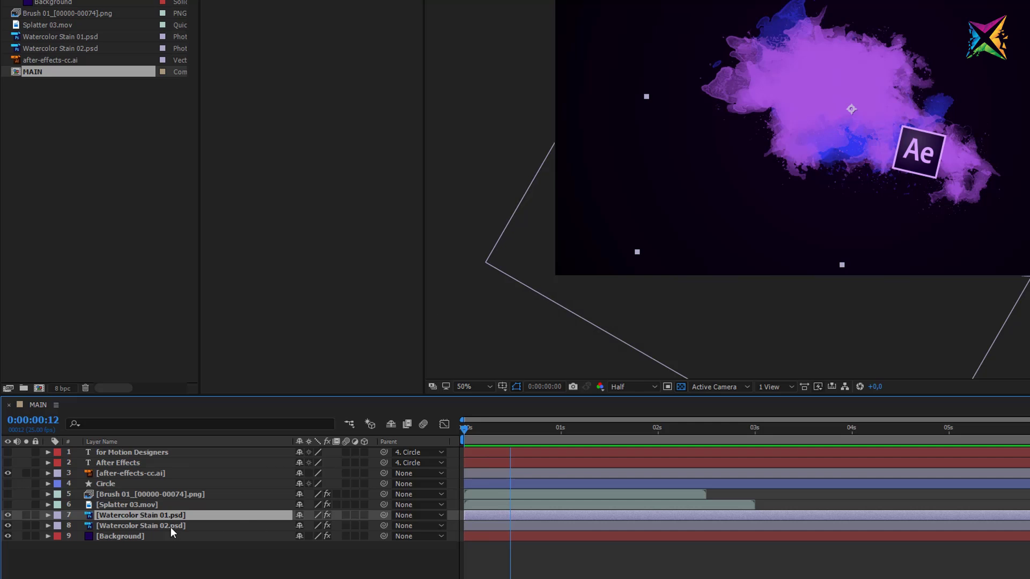
key(s)
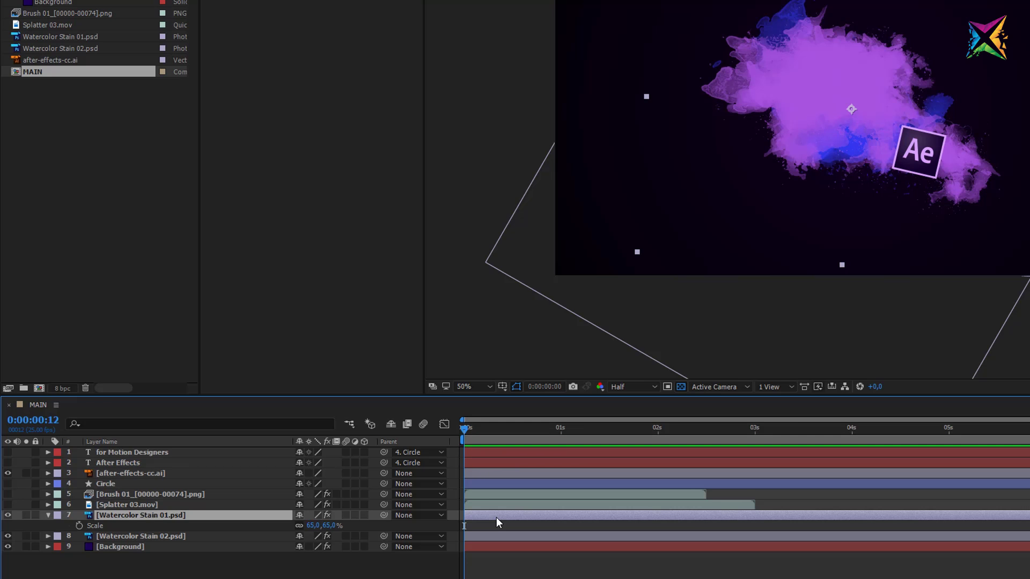
key(shift)
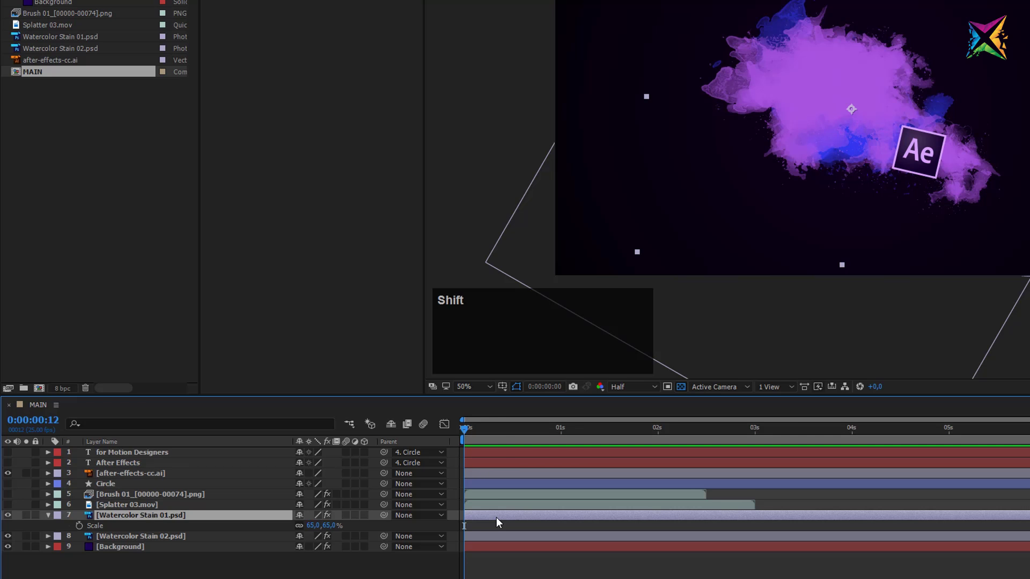
key(shift+Page_Down)
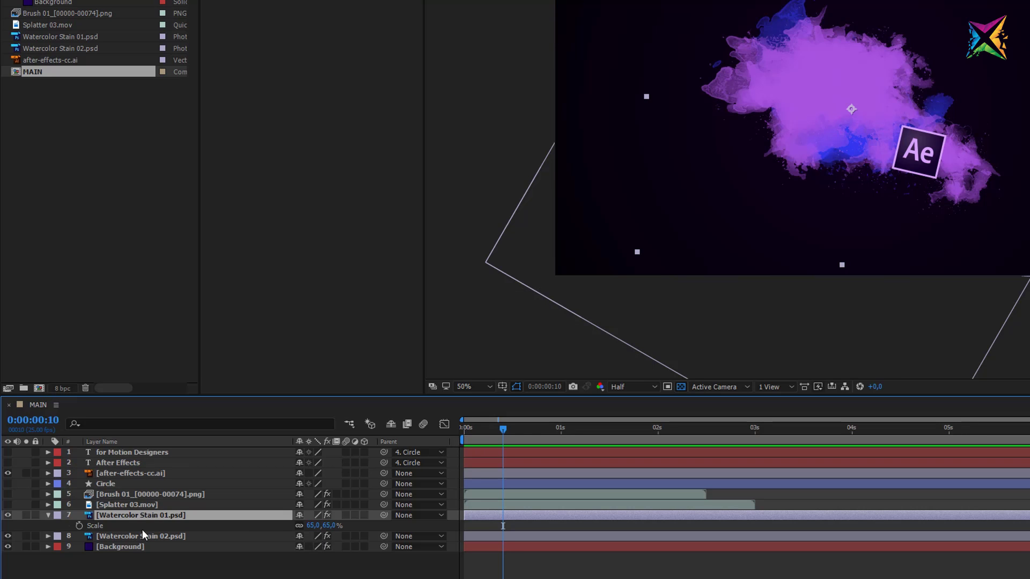
click(79, 527)
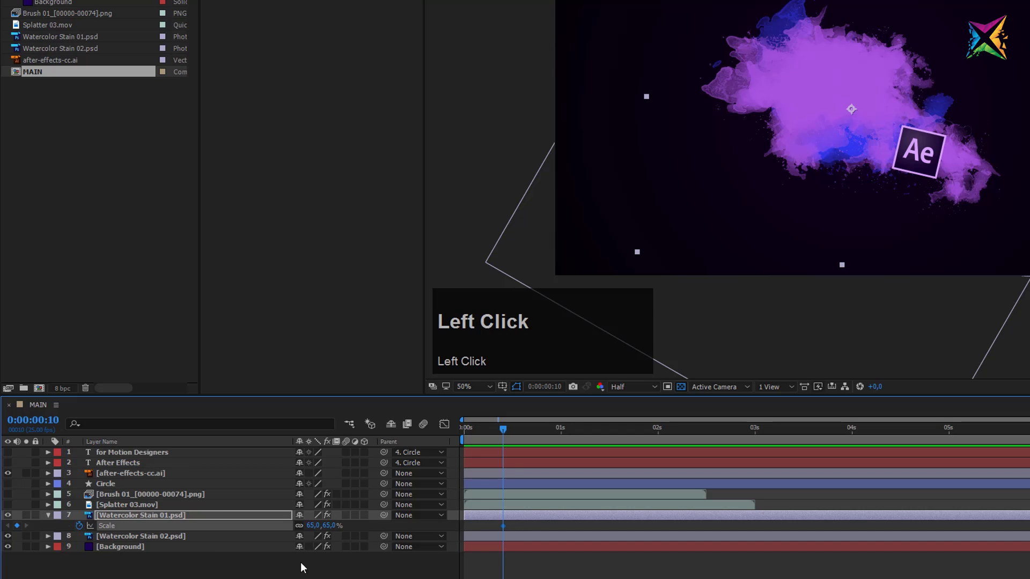
Set the Watercolor Stain 01.psd layer's Scale to 0% at 0:00:00:00
key(Home)
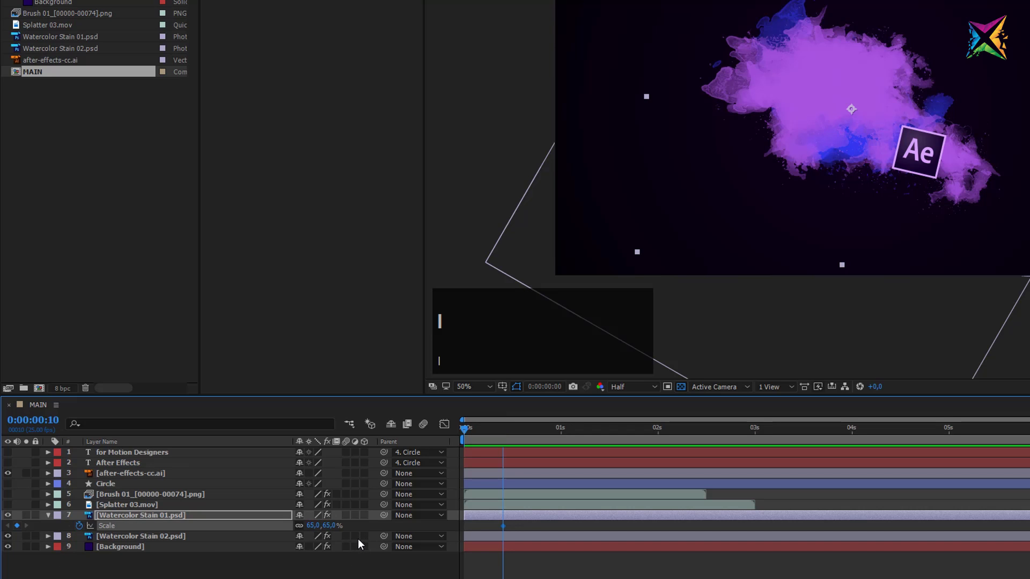
click(328, 526)
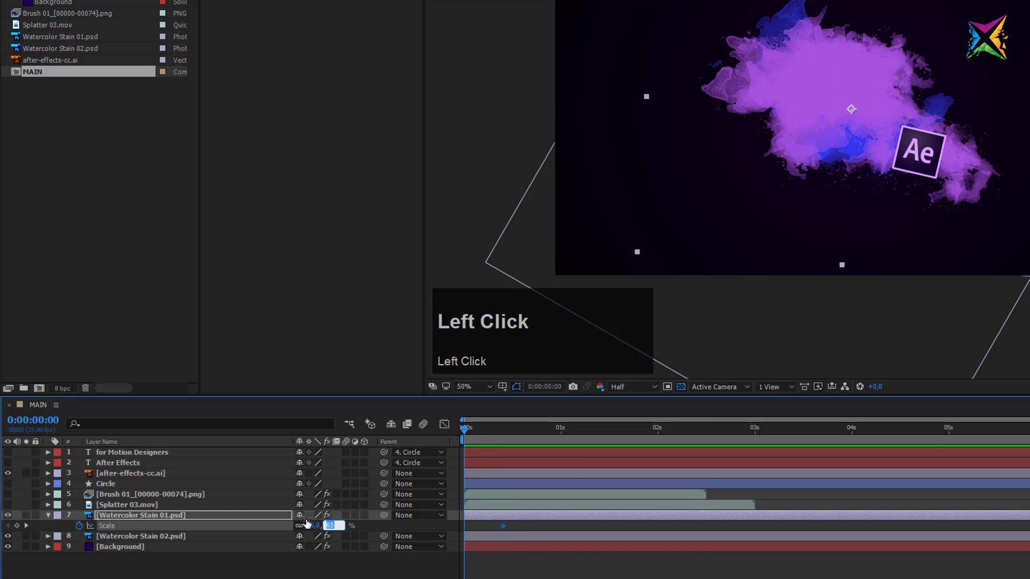
text(0)
key(Return)
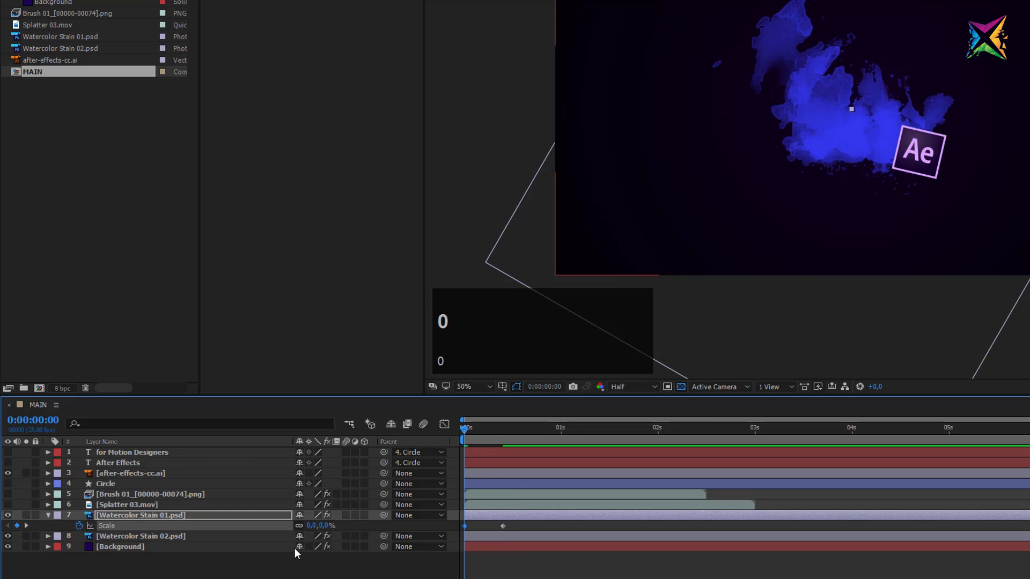
drag(464, 429, 379, 469)
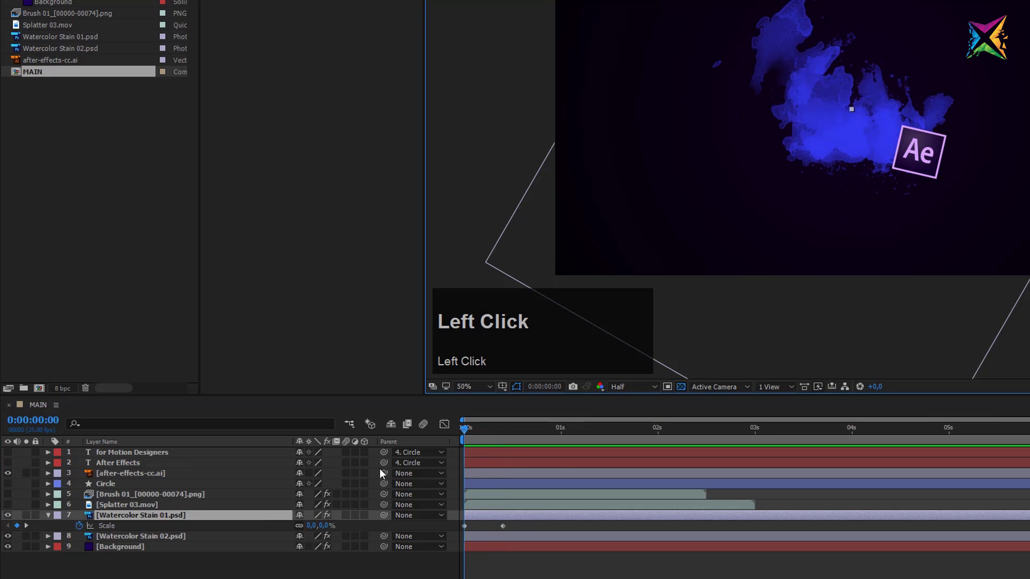
Add a Scale keyframe to the Watercolor Stain 02.psd layer at 0:00:00:10, keeping its current scale
click(152, 537)
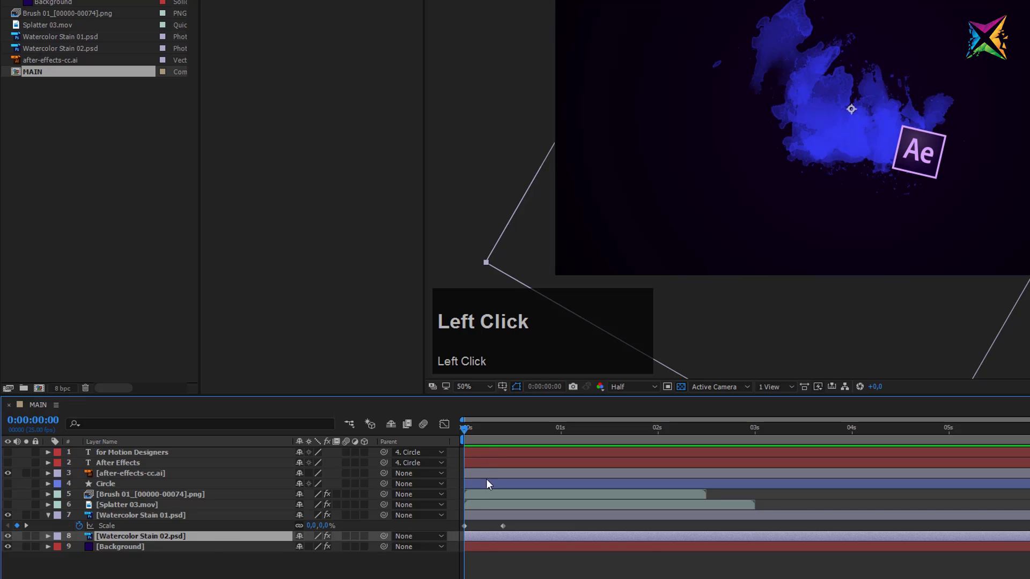
key(s)
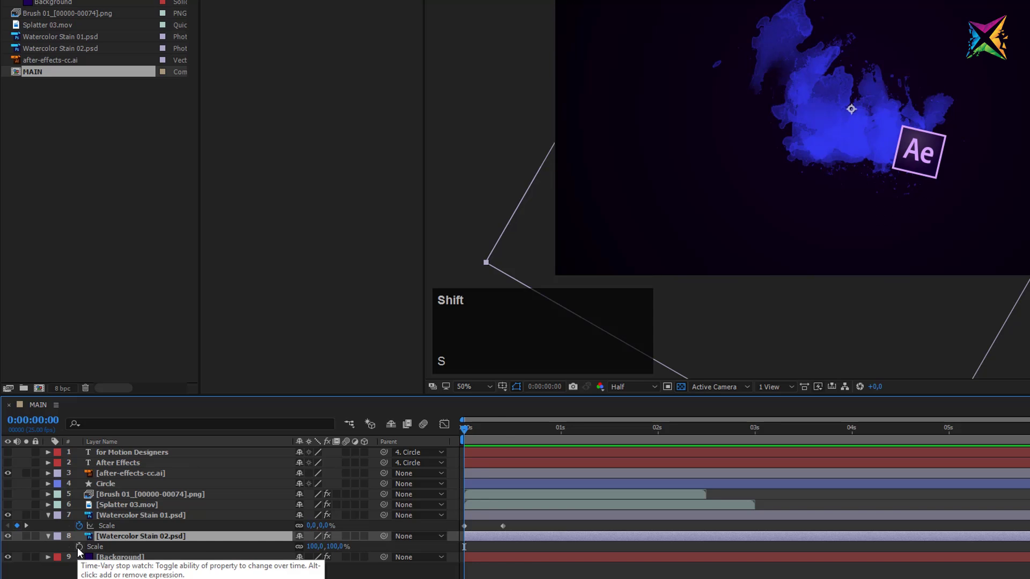
key(shift+Page_Down)
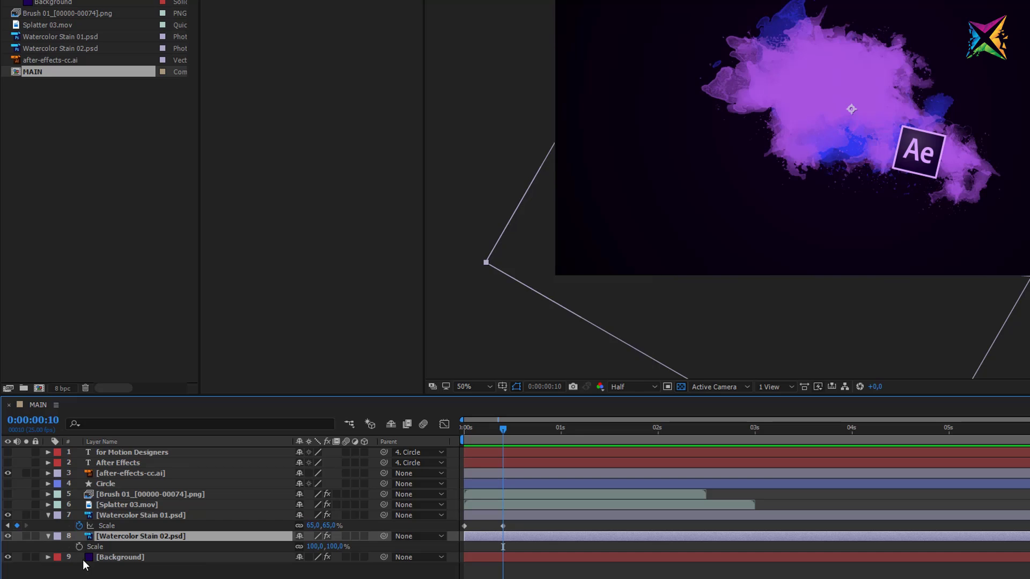
click(78, 546)
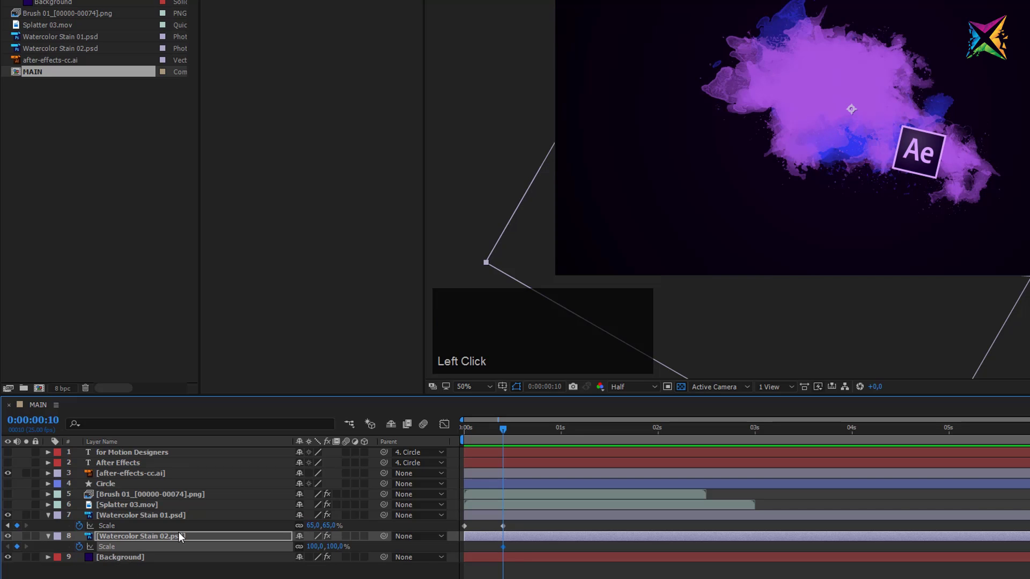
Set the Watercolor Stain 02.psd layer's Scale to 0% at 0:00:00:00 and scrub through the growth animation
key(Home)
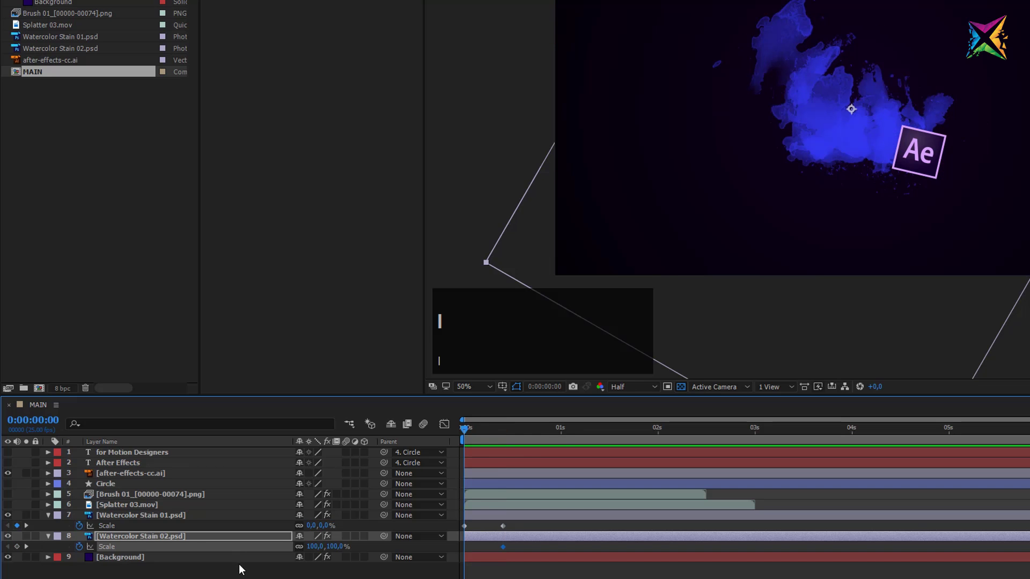
click(336, 546)
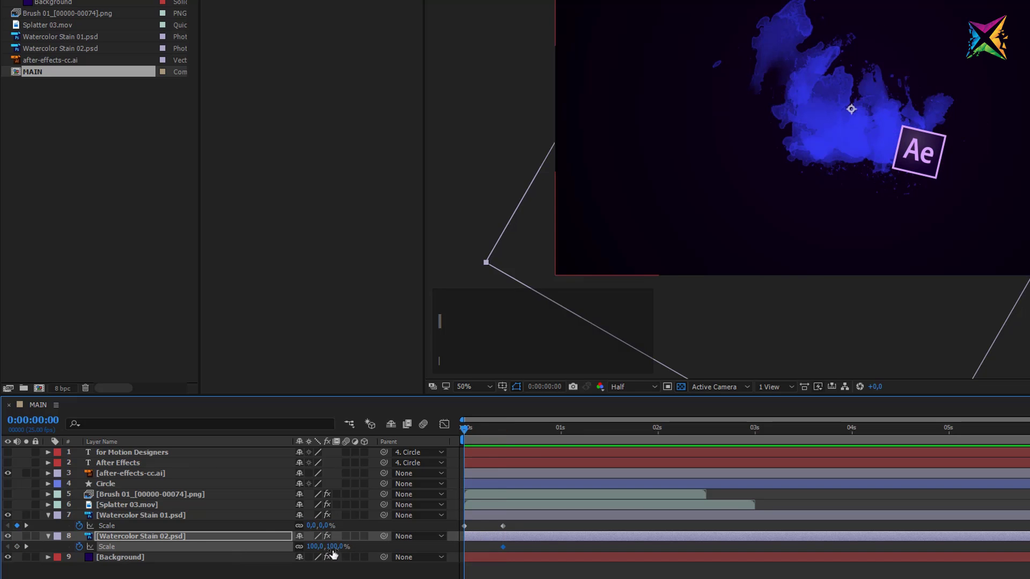
text(0)
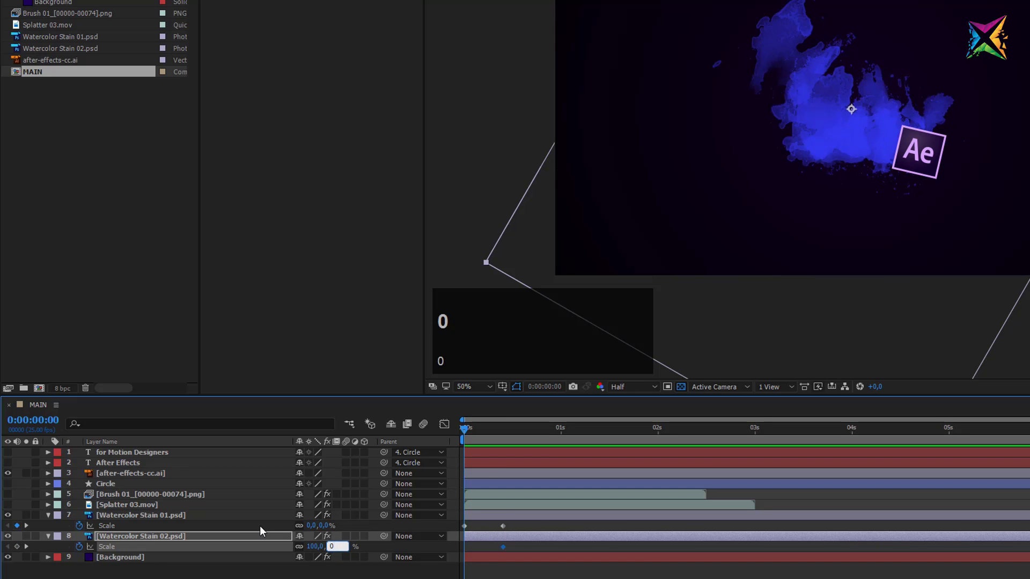
key(Return)
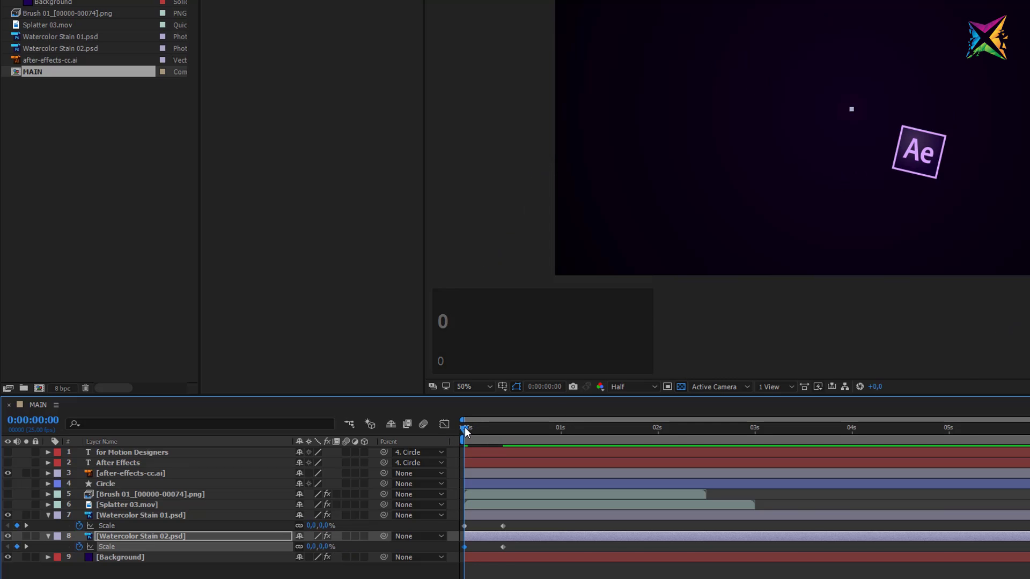
drag(464, 427, 413, 469)
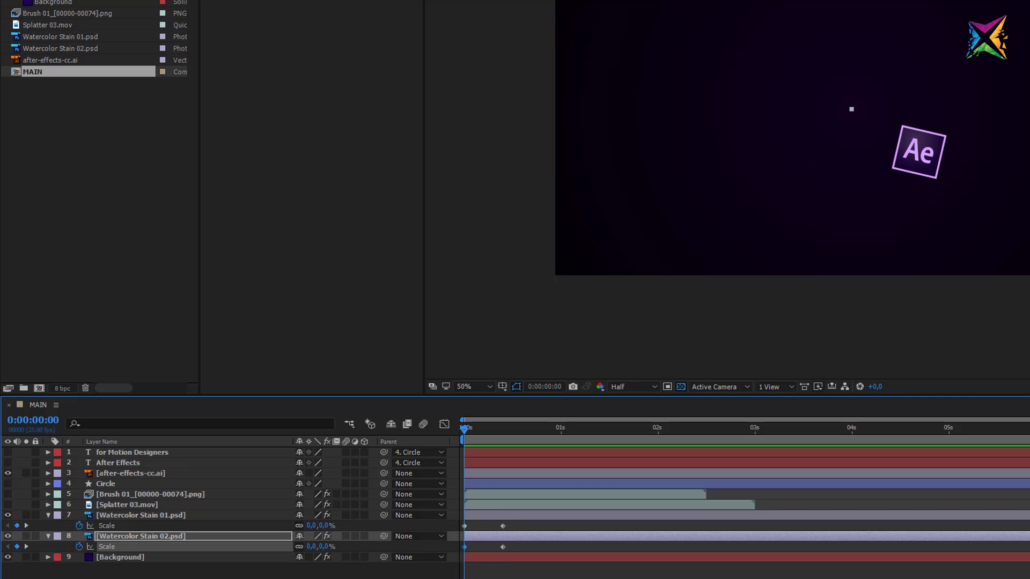
Shift both Scale keyframes of the Watercolor Stain 01.psd layer two frames later, to 0:00:00:02 and 0:00:00:12, and scrub through the result
drag(482, 574, 494, 574)
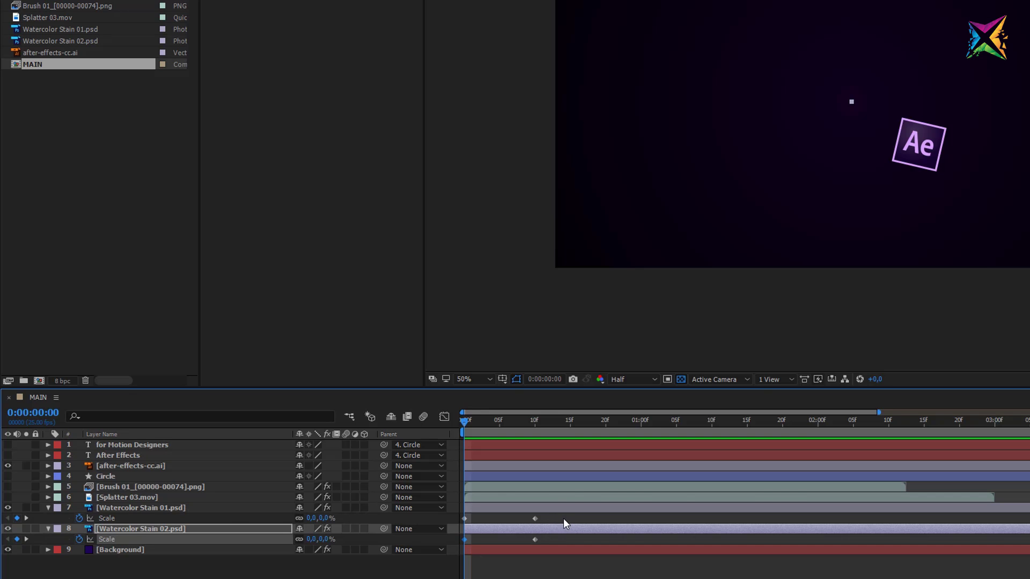
drag(565, 517, 462, 523)
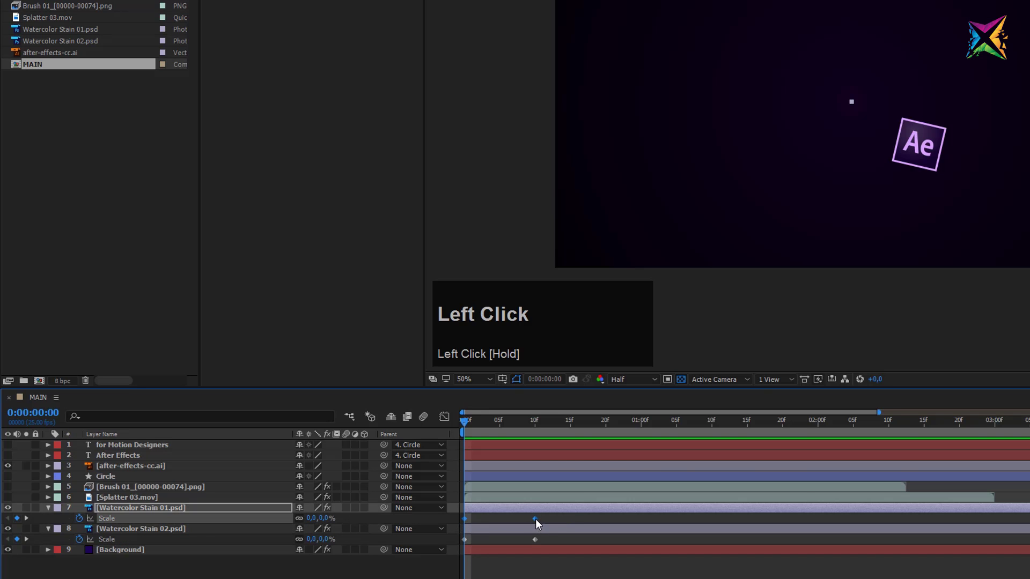
drag(535, 518, 549, 521)
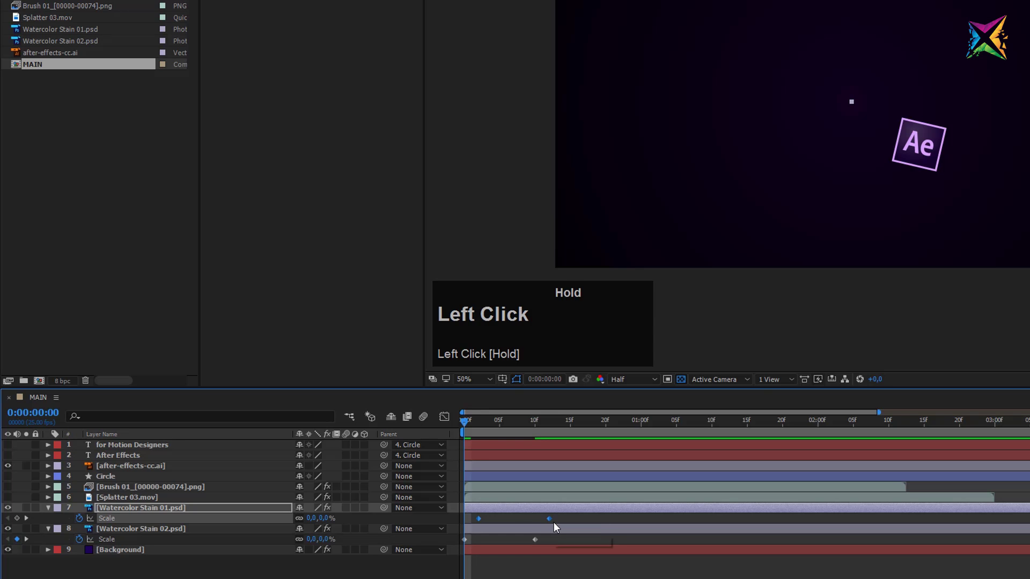
click(470, 426)
drag(470, 425, 556, 430)
drag(510, 435, 452, 430)
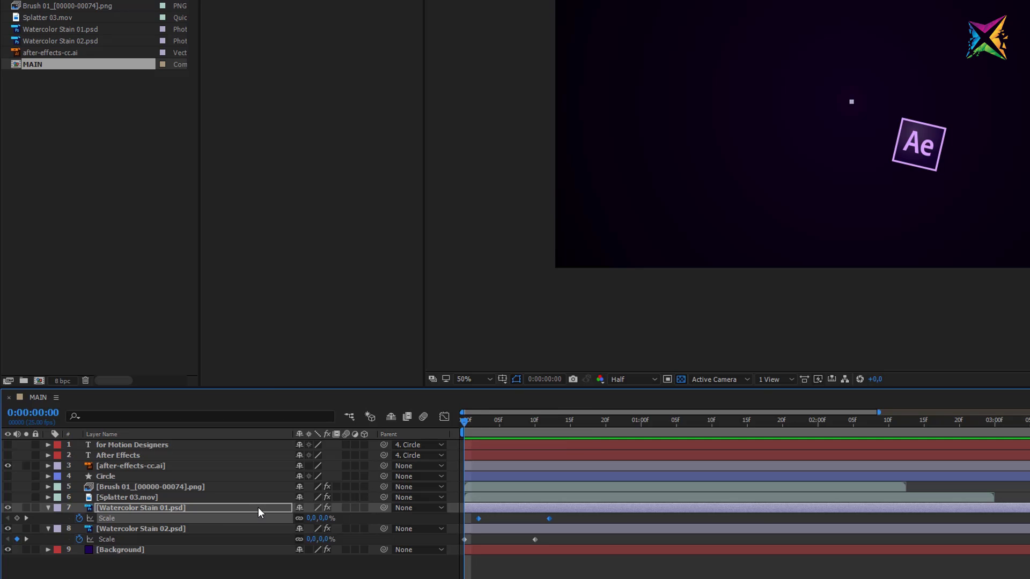
Trim the start of the Watercolor Stain 01.psd layer to its first Scale keyframe at 0:00:00:02 and collapse its properties
click(205, 508)
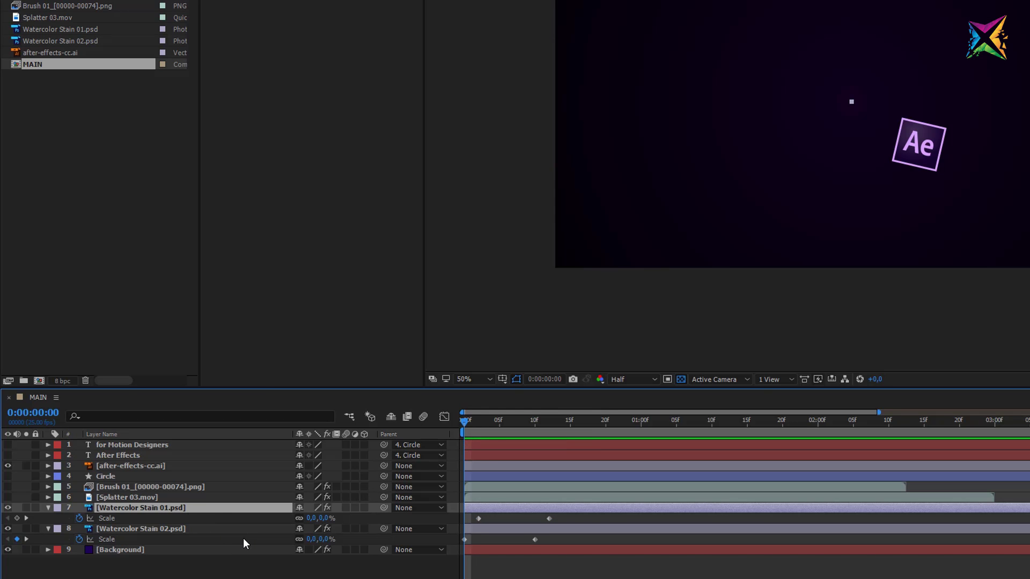
key(k)
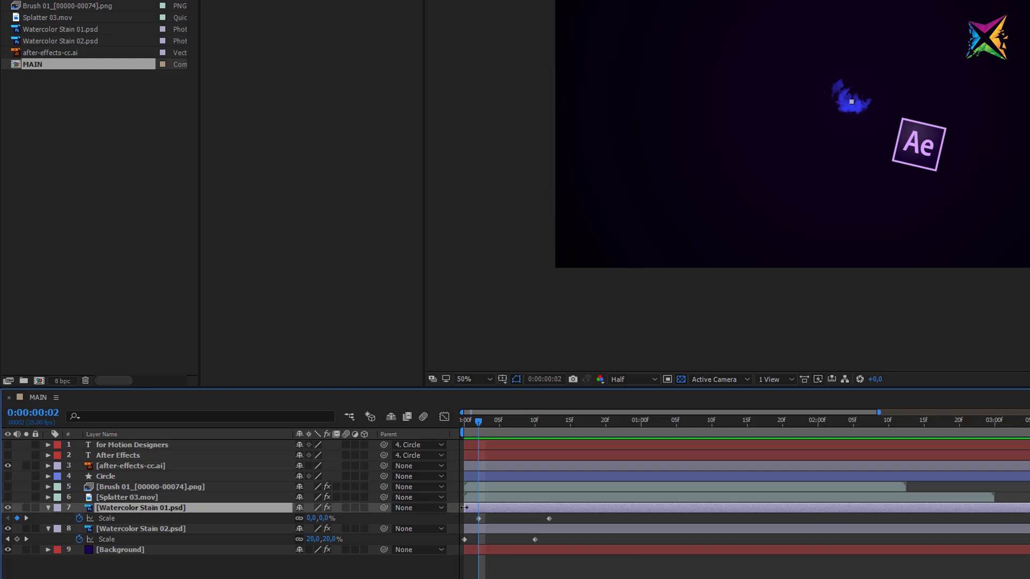
drag(464, 508, 477, 508)
click(48, 508)
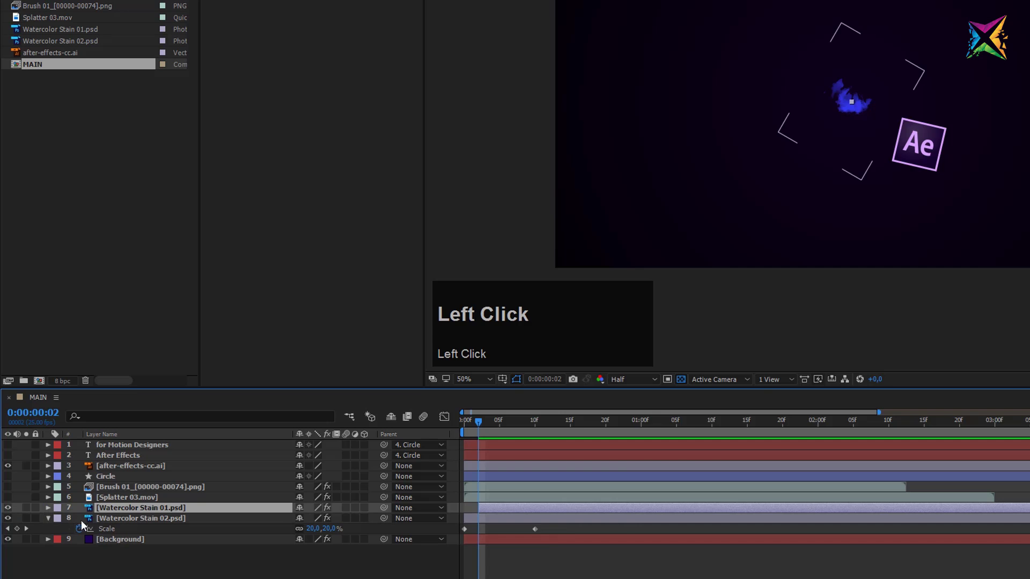
Collapse the keyframed properties of the Watercolor Stain 02.psd layer
click(123, 518)
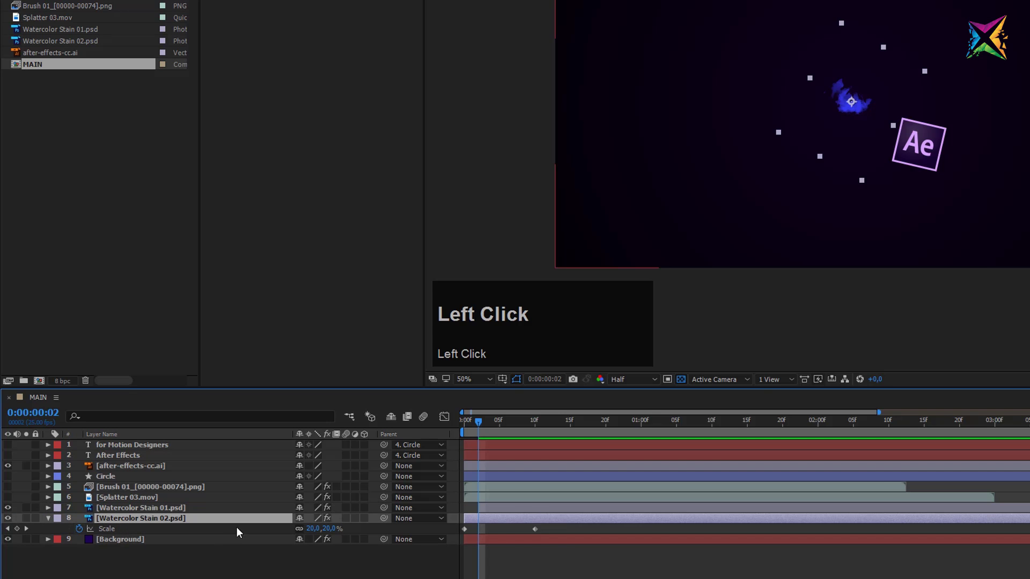
key(u)
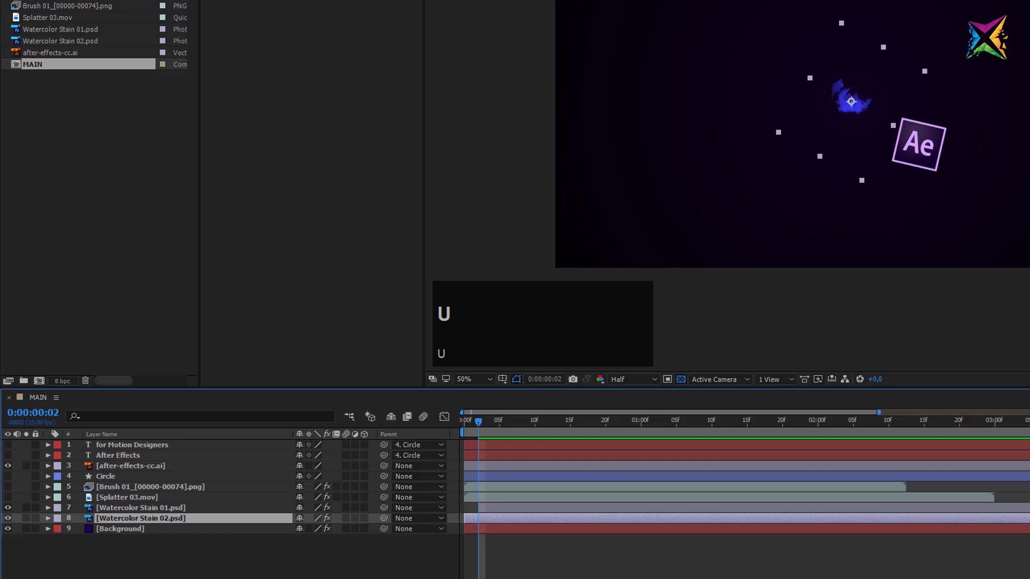
key(u)
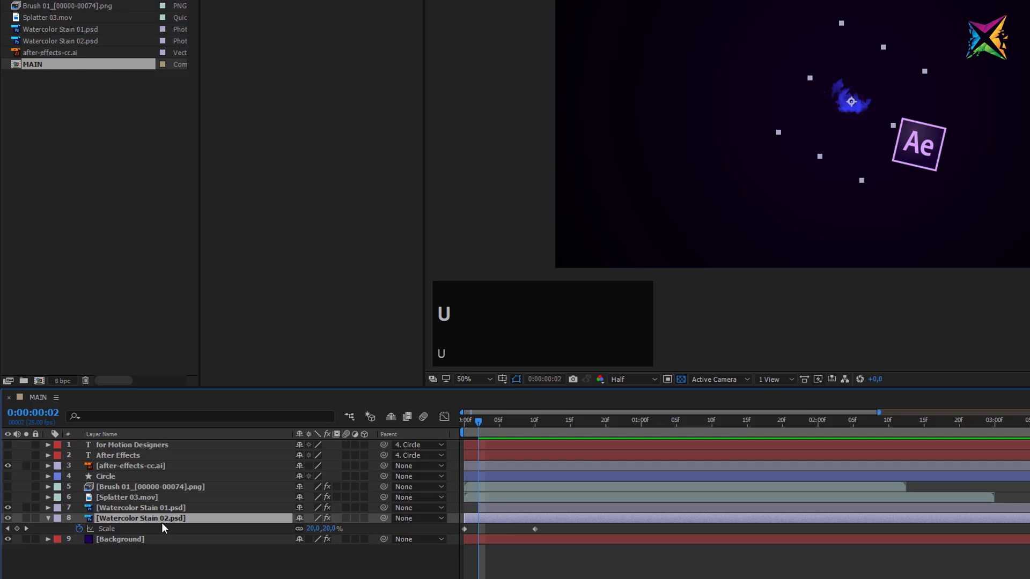
key(u)
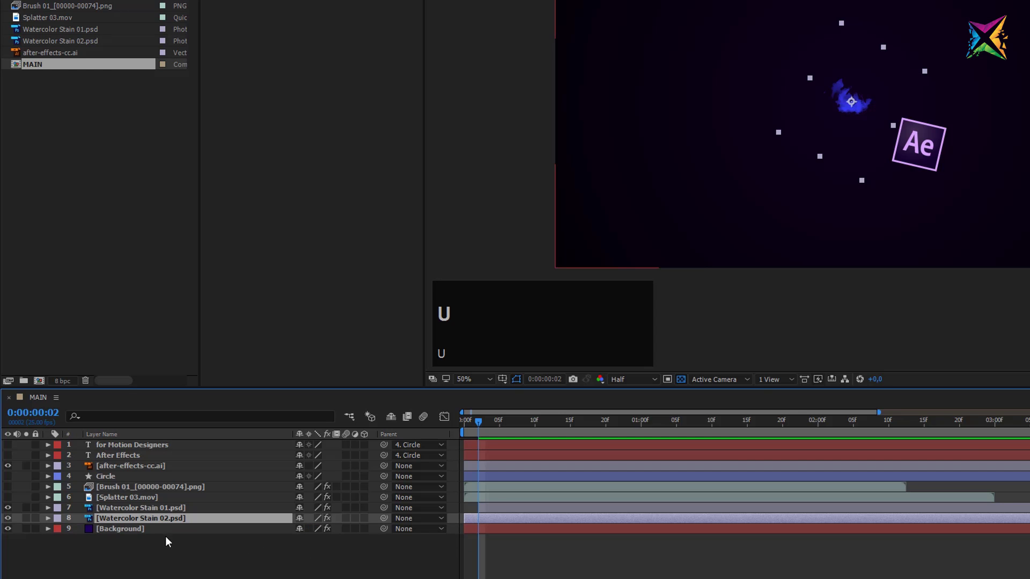
Reveal and hide the keyframed properties of the Circle layer, and likewise for all layers at once
click(108, 476)
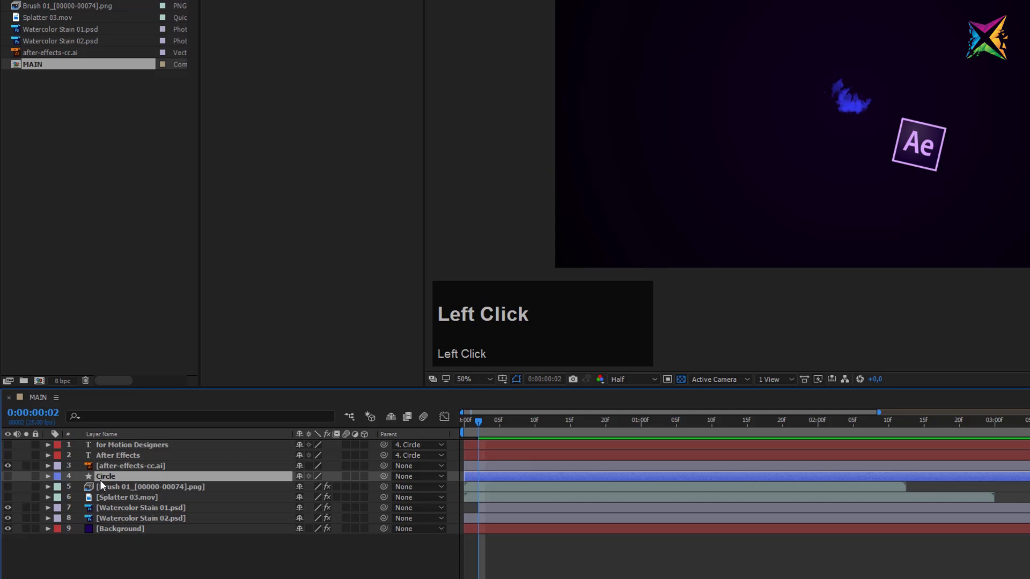
key(u)
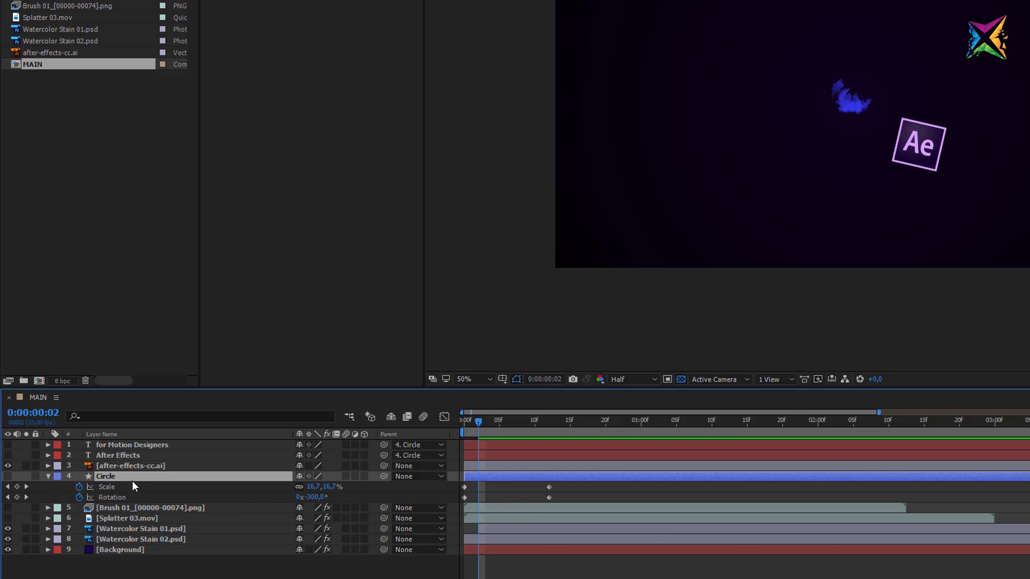
key(u)
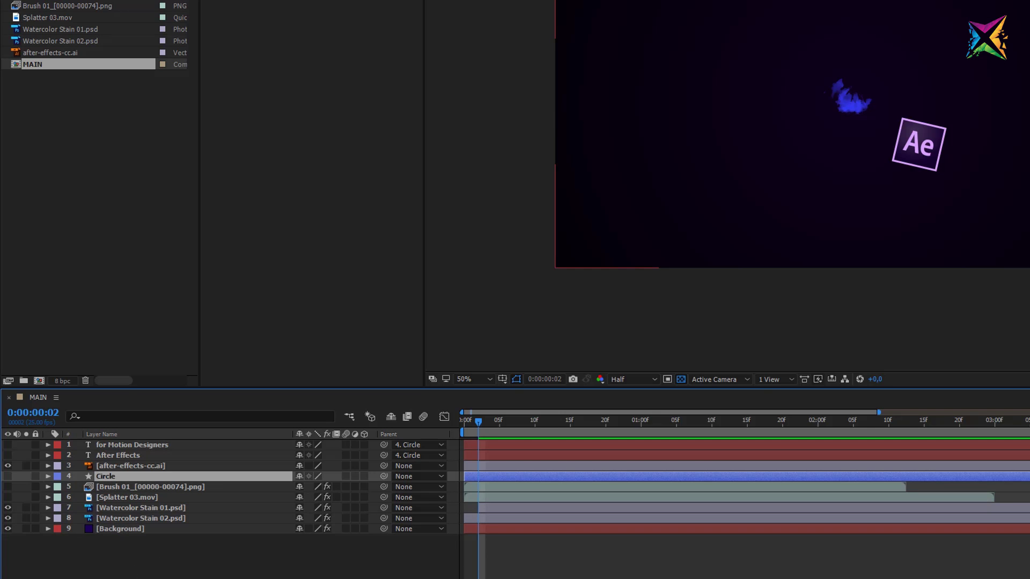
click(142, 575)
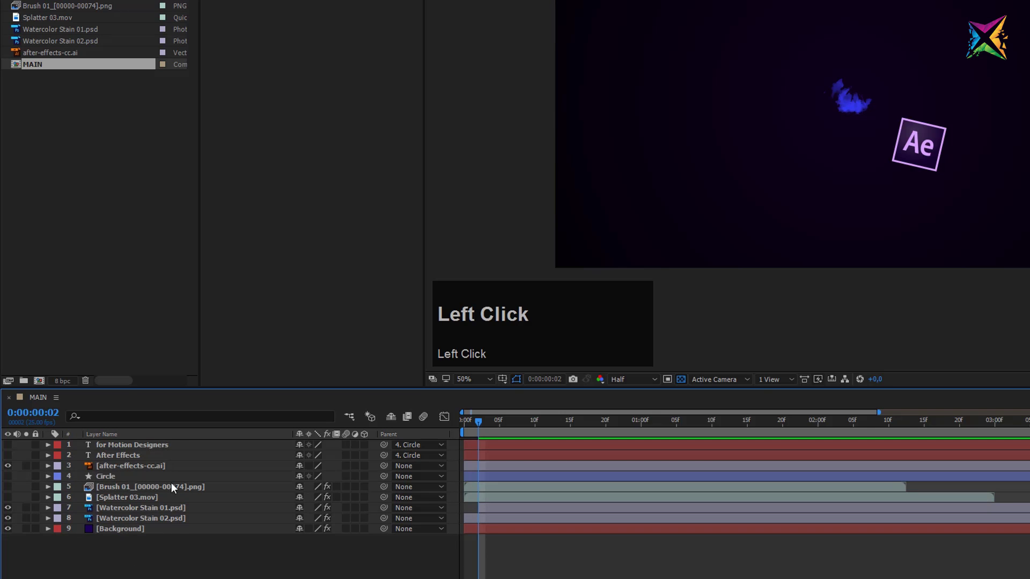
key(u)
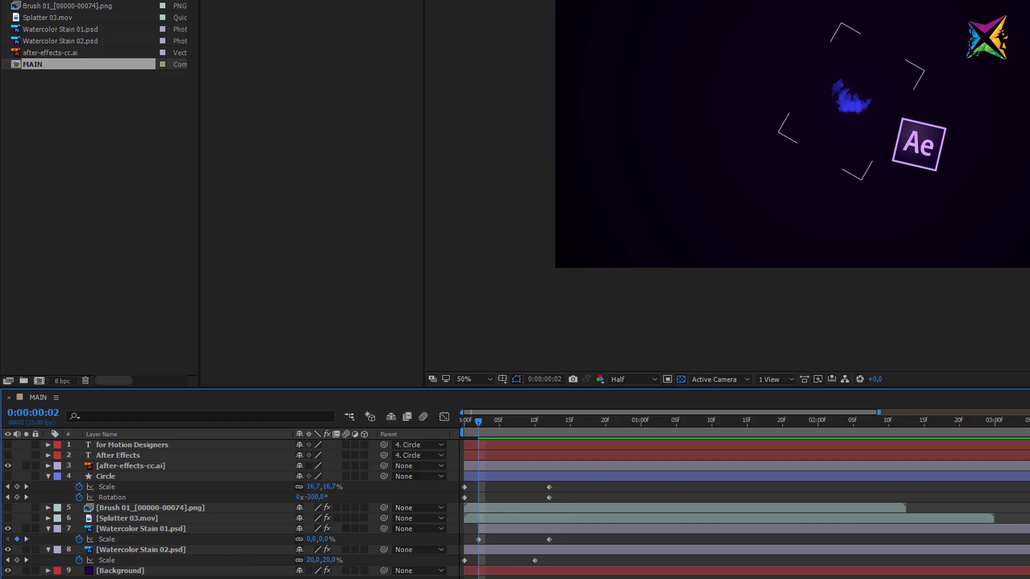
key(u)
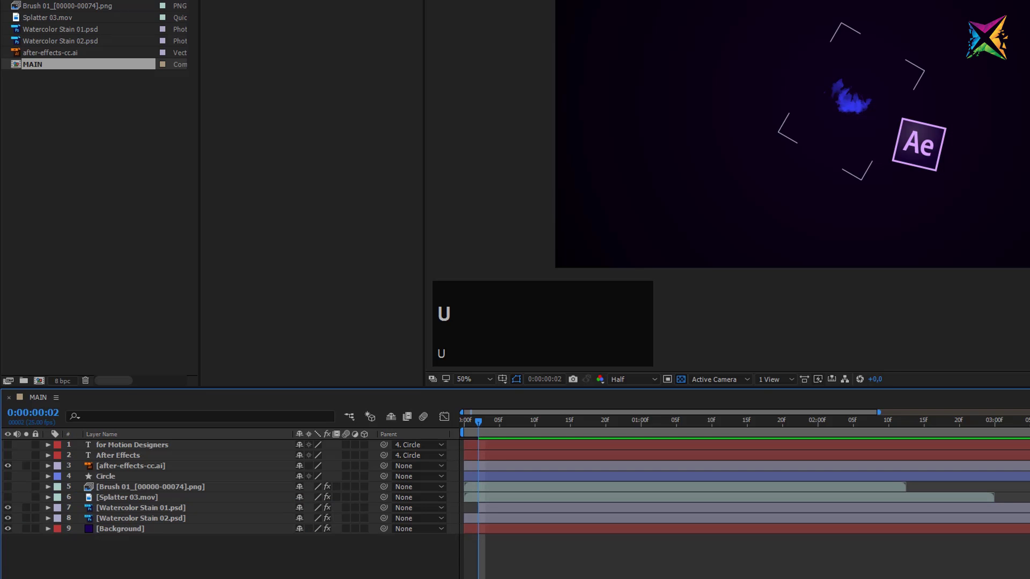
Make the Circle, After Effects and for Motion Designers layers visible again and return to 0:00:00:00
click(8, 480)
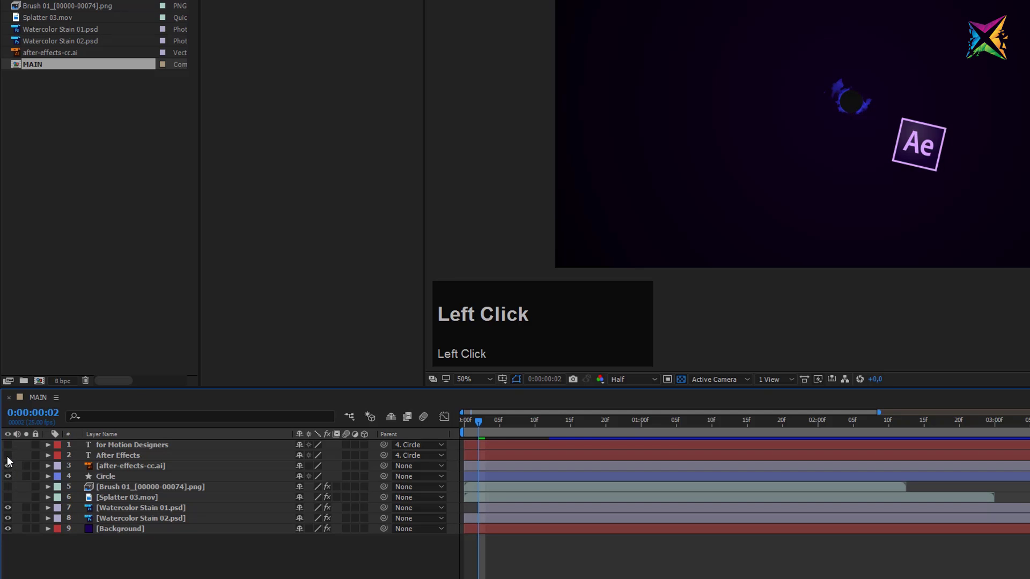
click(8, 465)
click(8, 446)
click(8, 455)
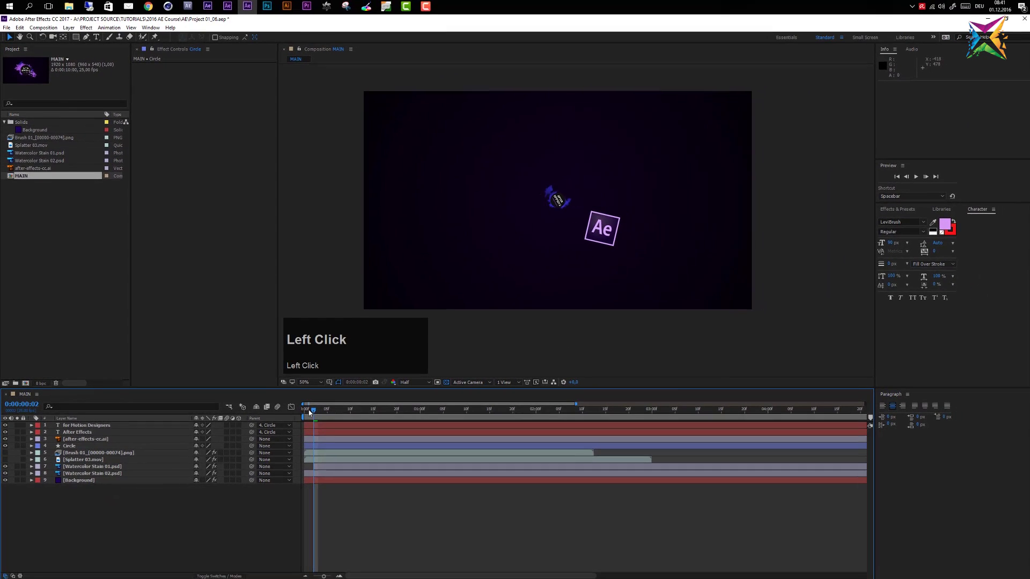
mouse_move(309, 412)
mouse_down()
mouse_move(377, 416)
mouse_move(303, 420)
mouse_up()
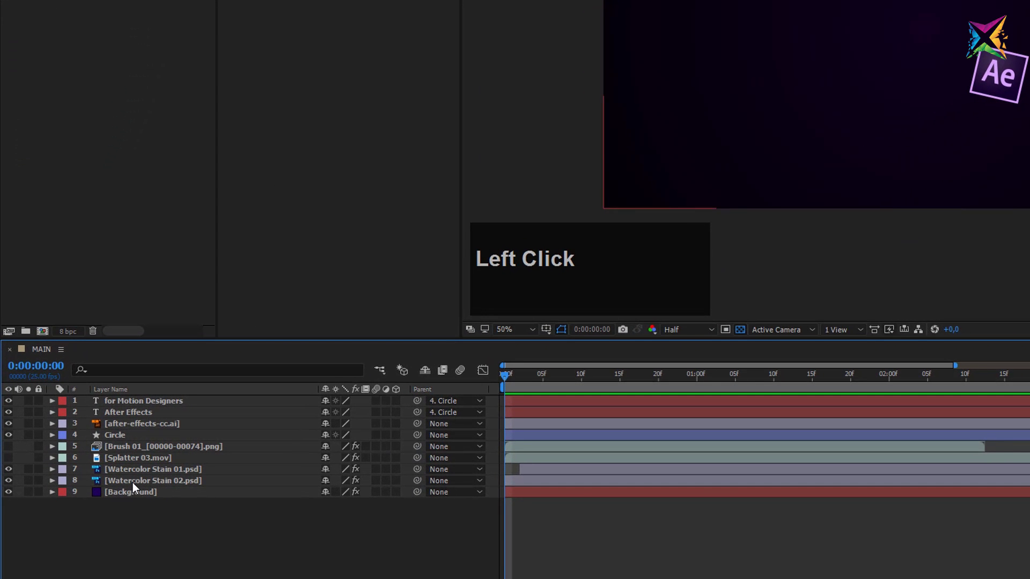
Shift the Watercolor Stain 01.psd and Watercolor Stain 02.psd layers together three frames later and scrub through the opening
click(133, 482)
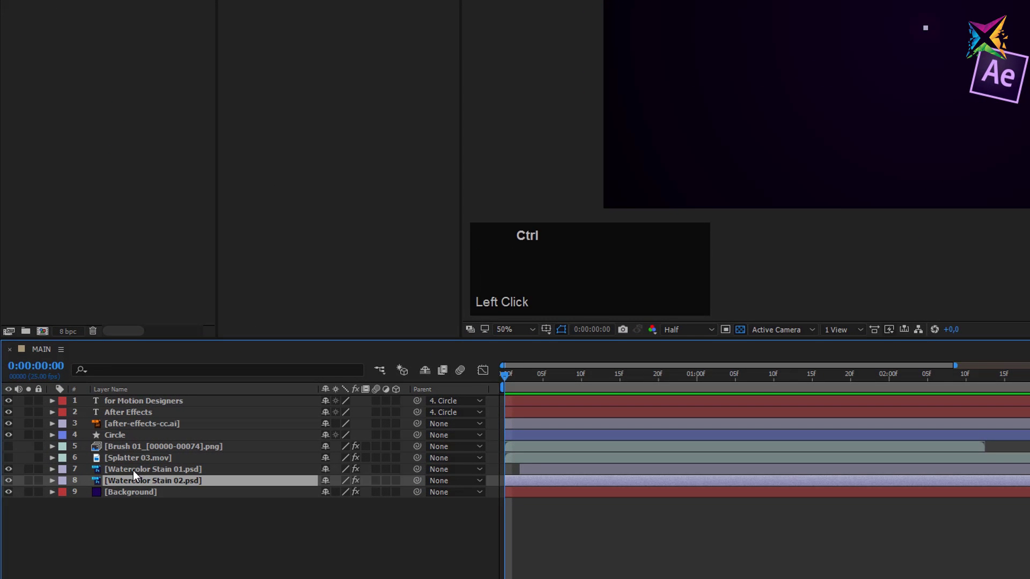
ctrl+click(133, 470)
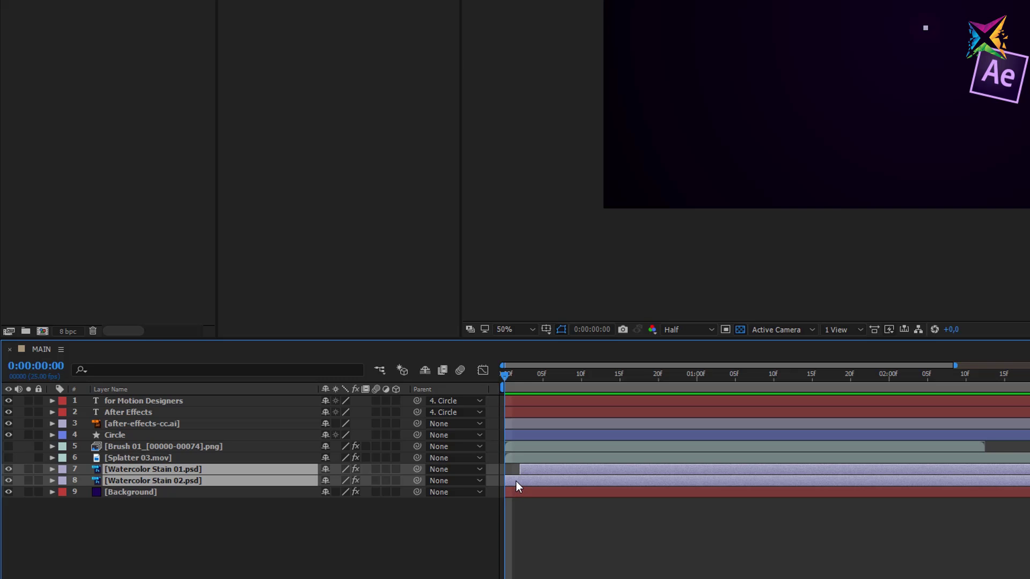
drag(513, 484, 536, 484)
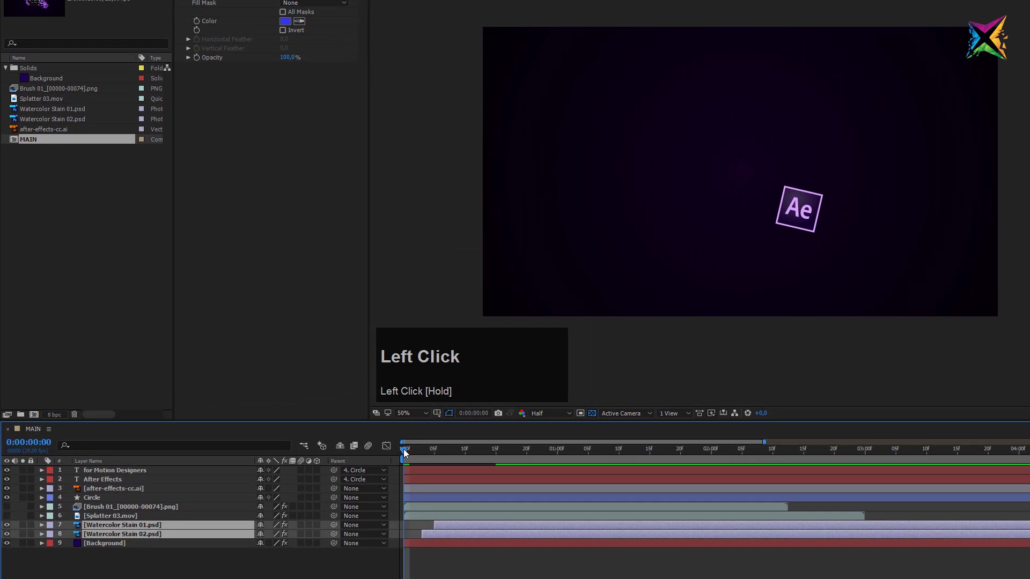
drag(508, 380, 519, 384)
drag(419, 454, 397, 483)
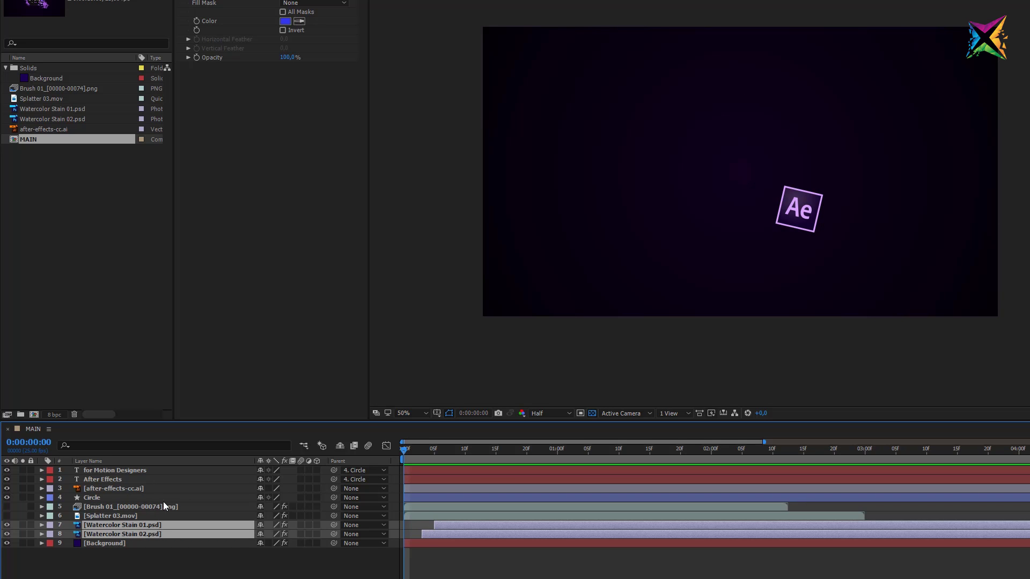
Add starting Position and Rotation keyframes to the after-effects-cc.ai layer at 0:00:01:12, keeping the logo's current placement
click(111, 489)
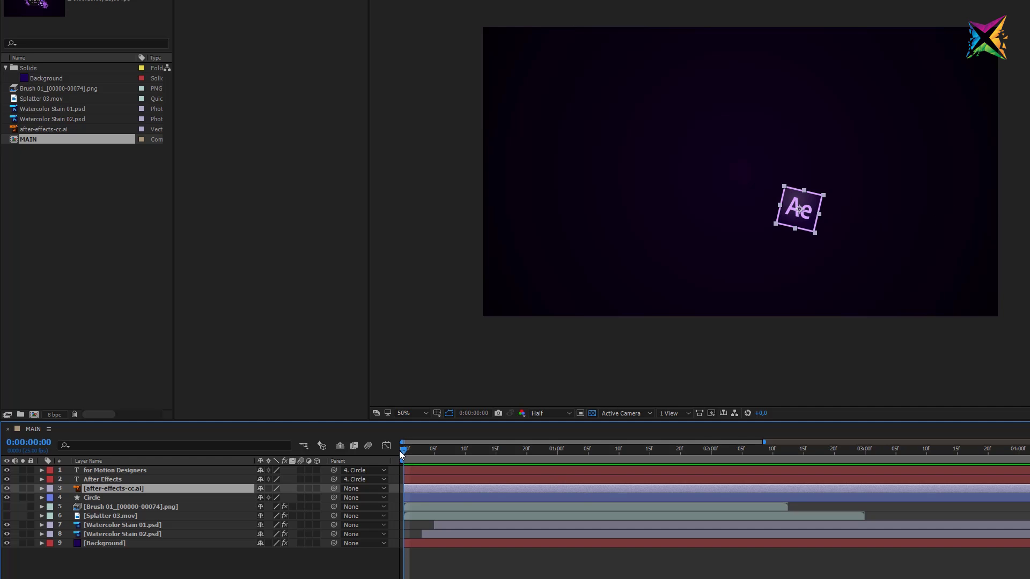
drag(404, 455, 624, 459)
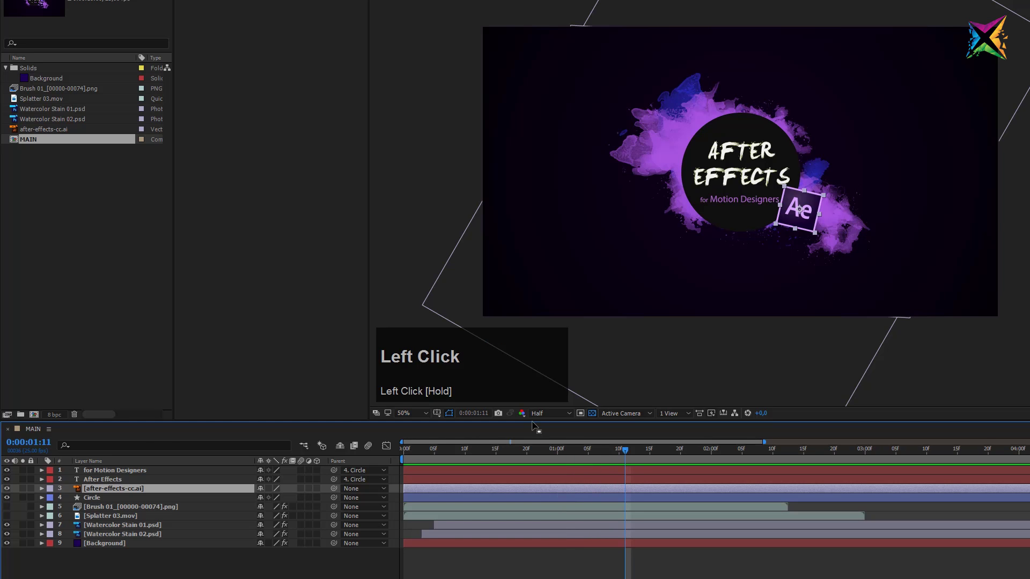
key(Page_Down)
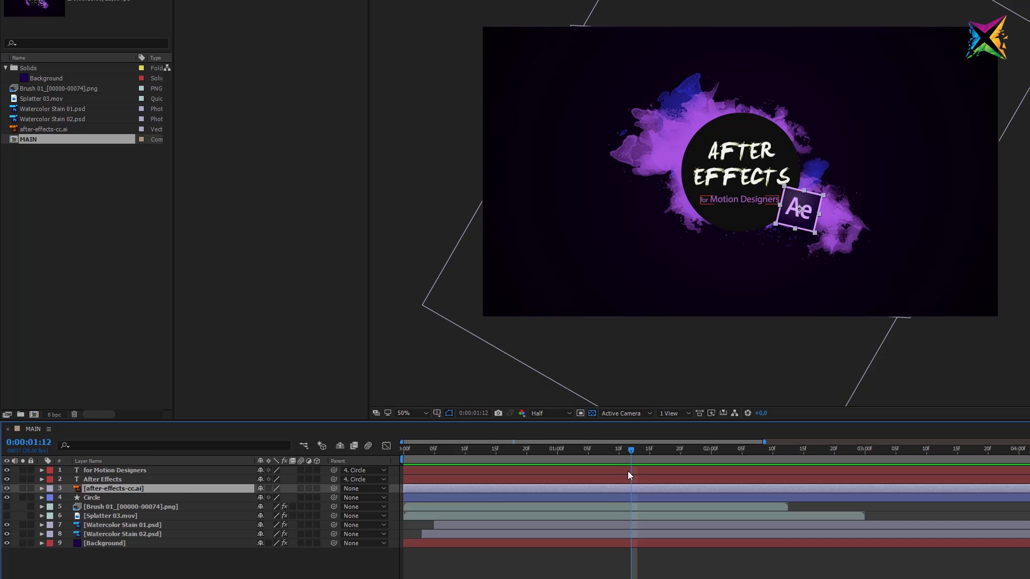
click(127, 491)
key(p)
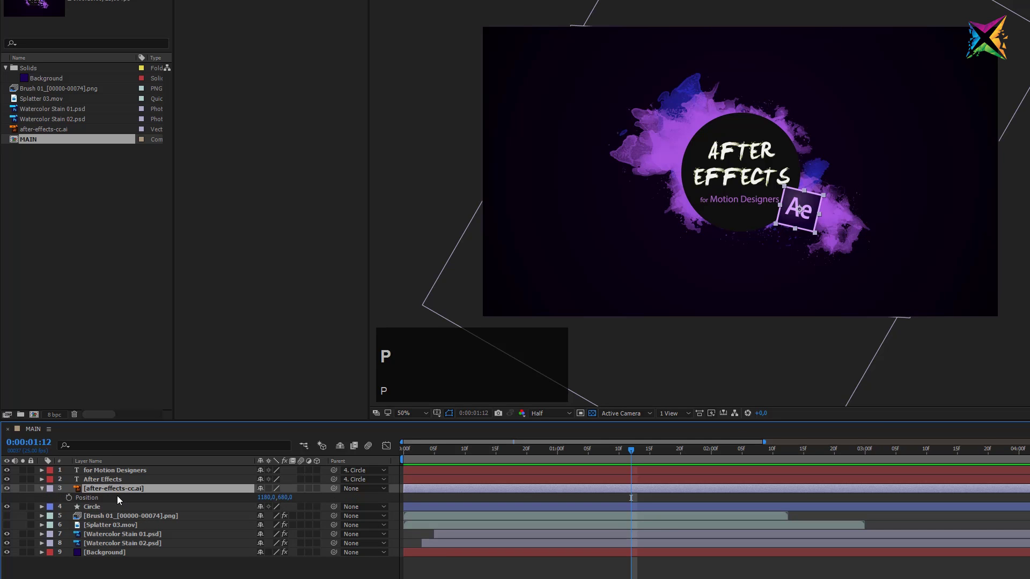
key(shift+r)
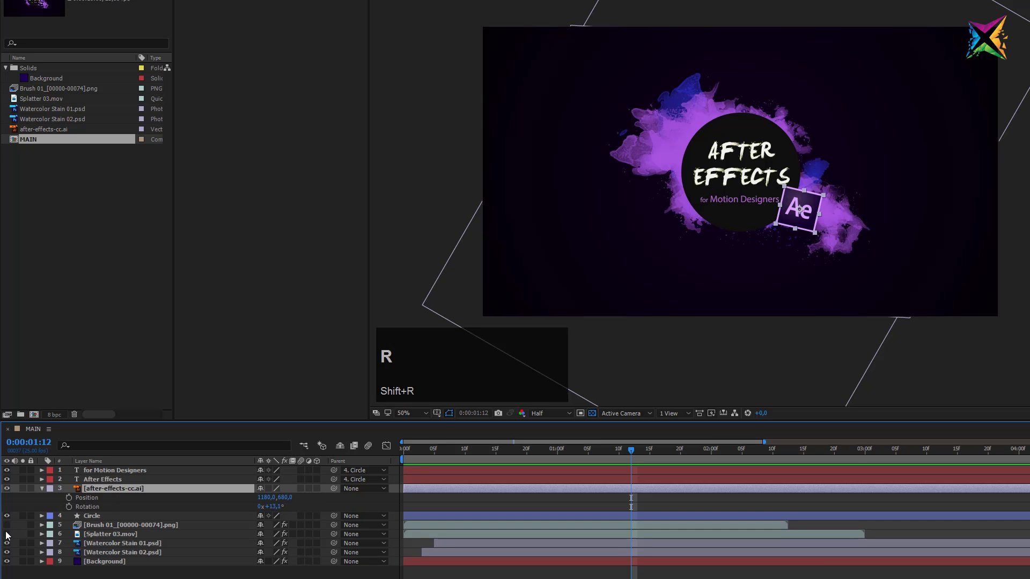
click(69, 498)
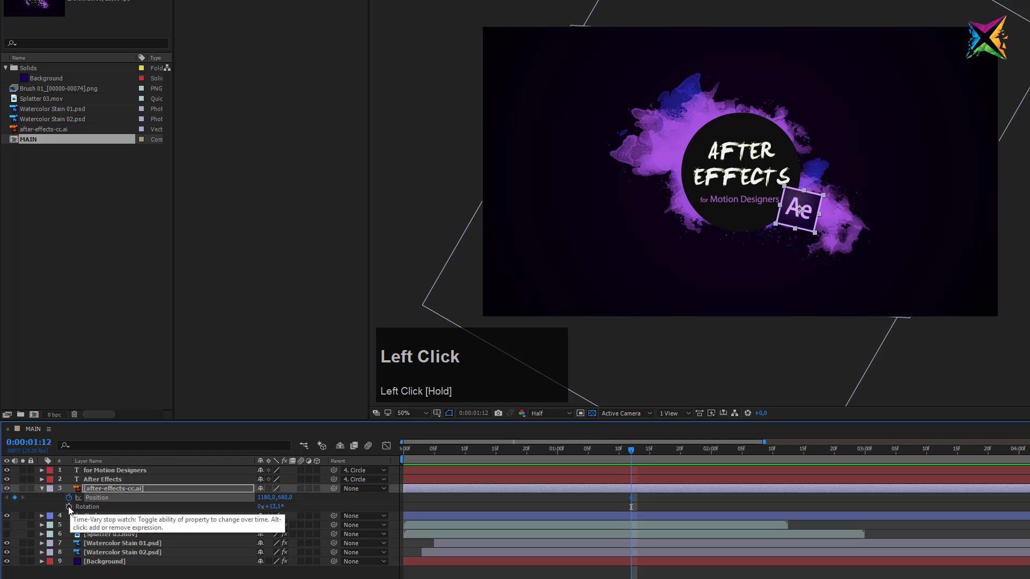
click(69, 507)
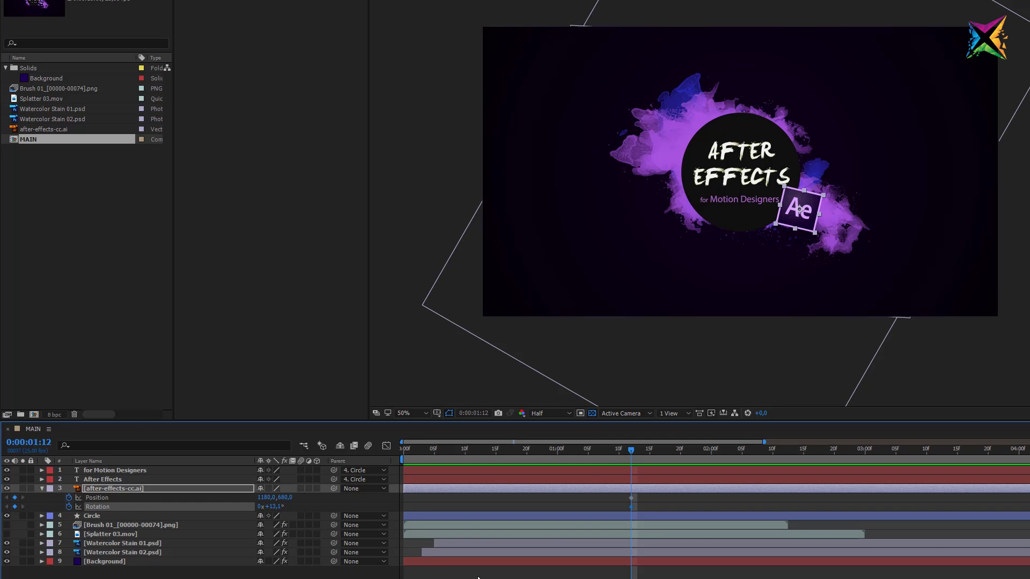
At 0:00:01:00, move the Ae logo horizontally out of the frame past its right edge, to position 2054, 680
drag(631, 451, 540, 478)
drag(543, 478, 558, 455)
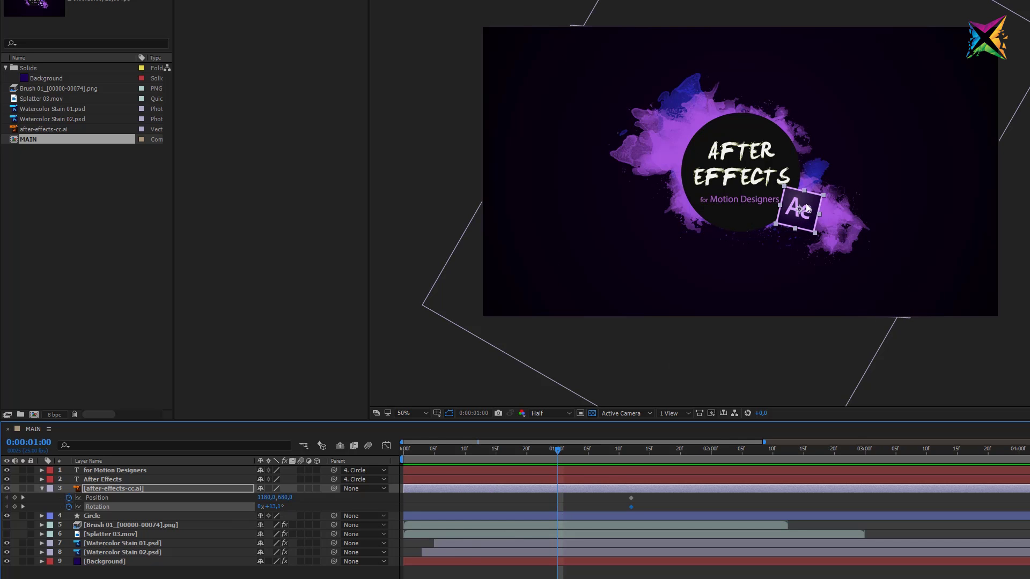
drag(807, 208, 1016, 213)
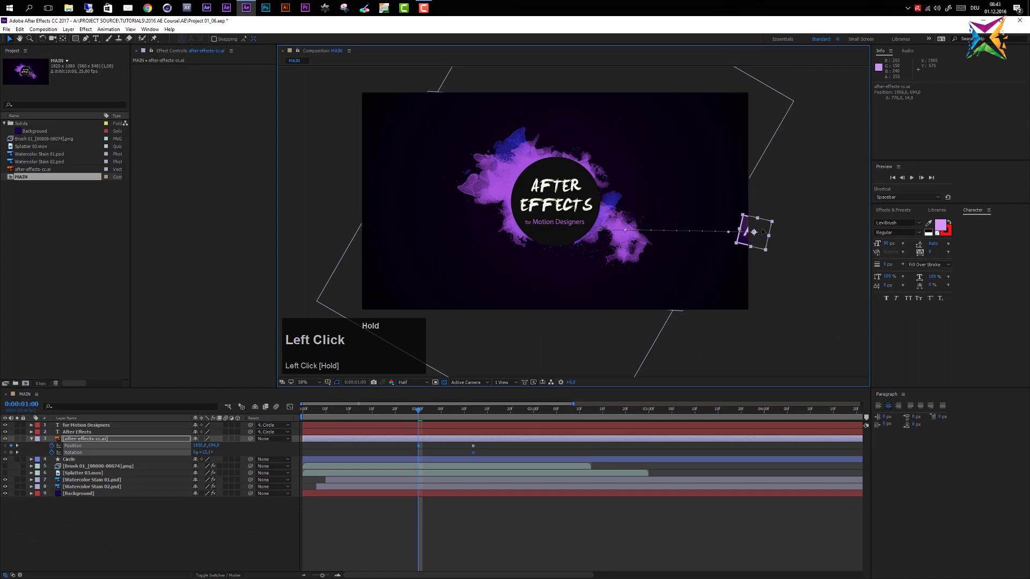
mouse_move(763, 232)
mouse_down()
mouse_move(802, 215)
mouse_move(713, 227)
mouse_move(781, 234)
mouse_up()
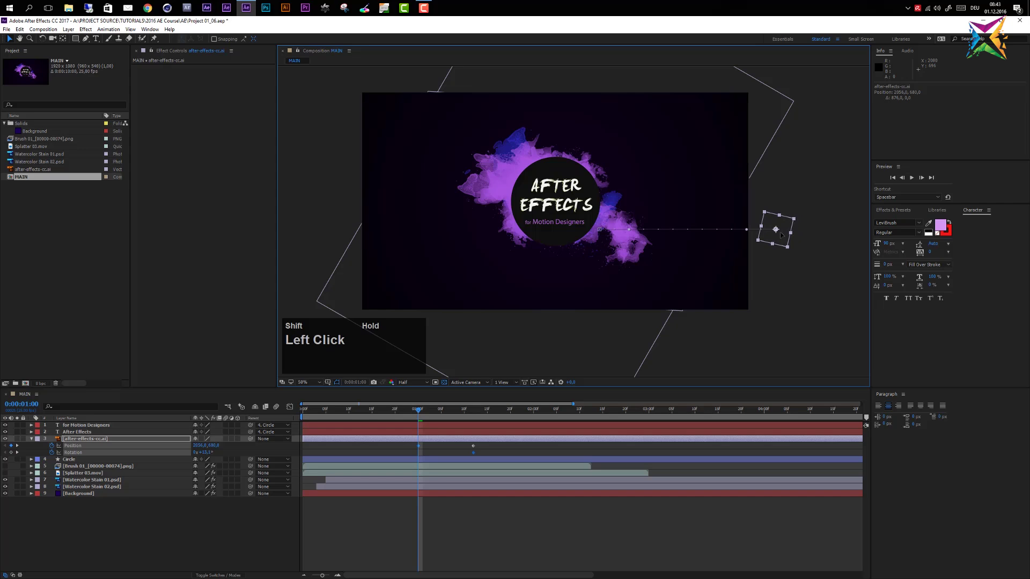
drag(785, 236, 770, 239)
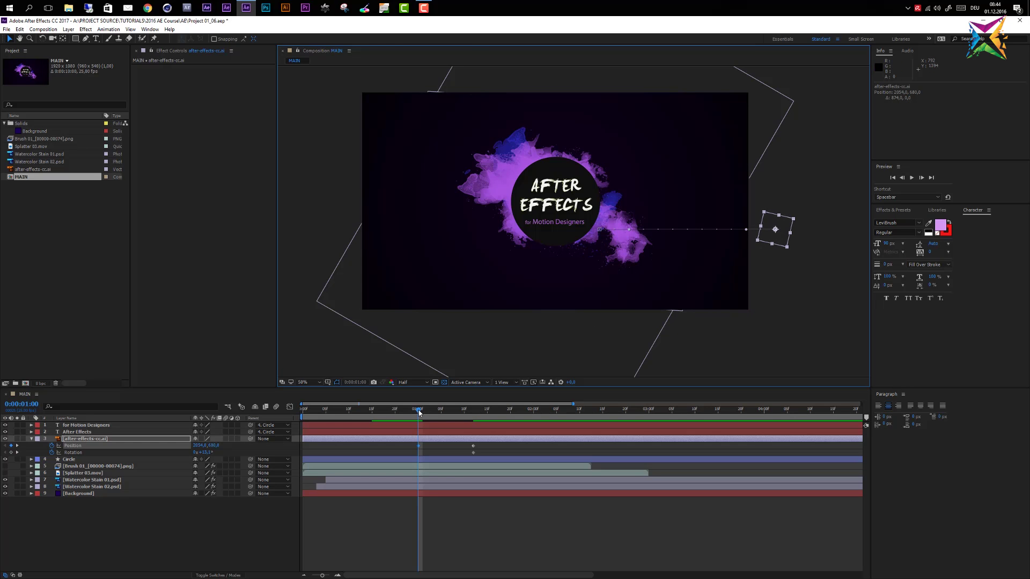
Set the Ae logo's rotation to 1x+13.1° at 0:00:01:00 and scrub through its rolling entrance
mouse_move(419, 410)
mouse_down()
mouse_move(479, 417)
mouse_move(410, 418)
mouse_move(480, 420)
mouse_move(418, 416)
mouse_up()
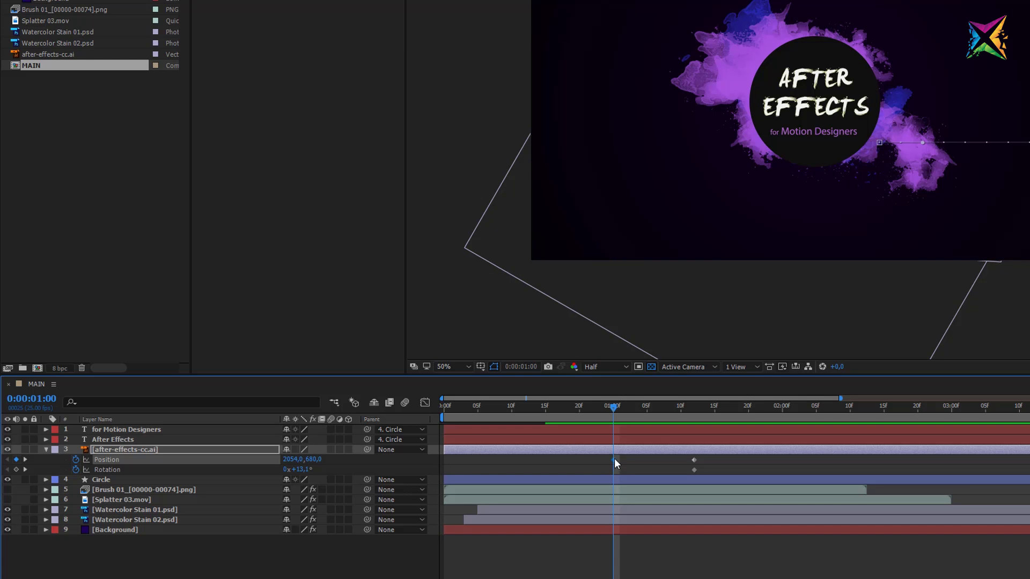
mouse_move(614, 459)
click(286, 470)
text(1)
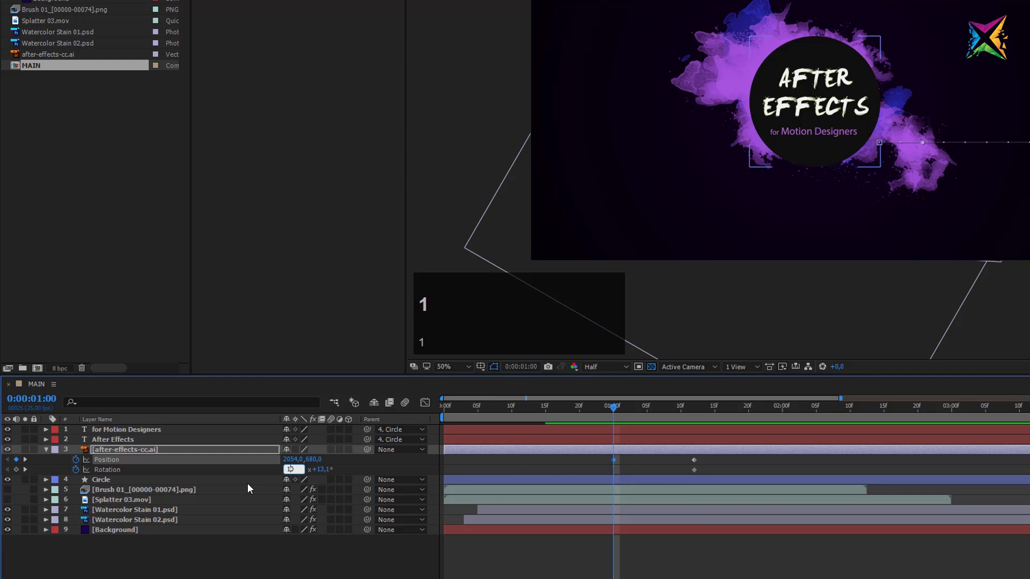
key(Delete)
key(Return)
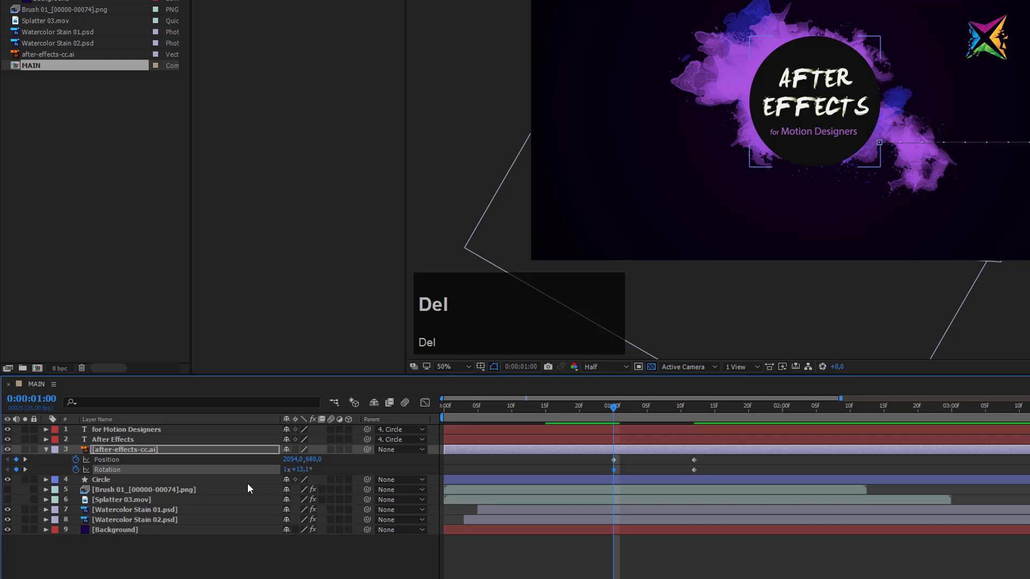
drag(619, 403, 637, 409)
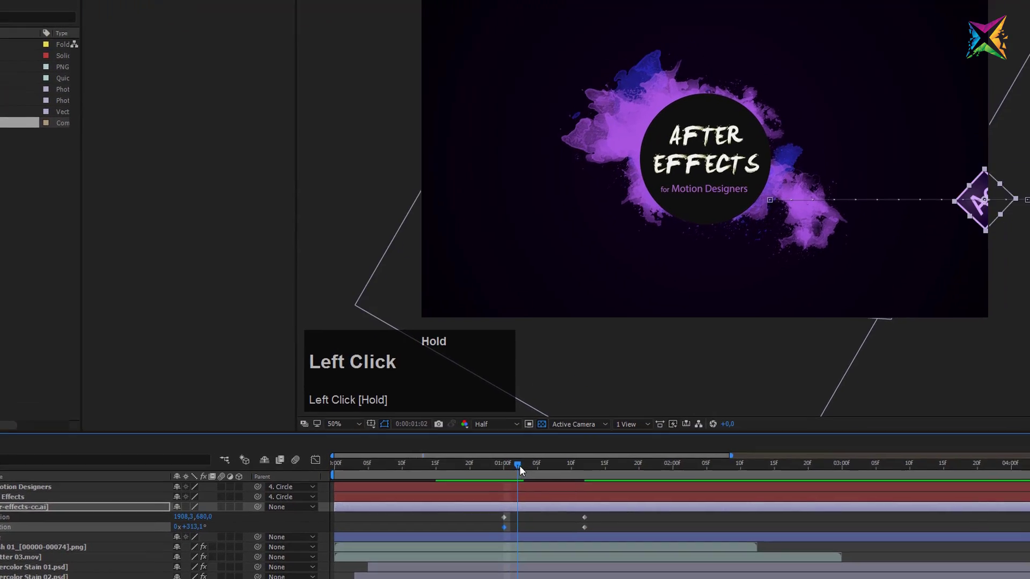
drag(385, 540, 450, 568)
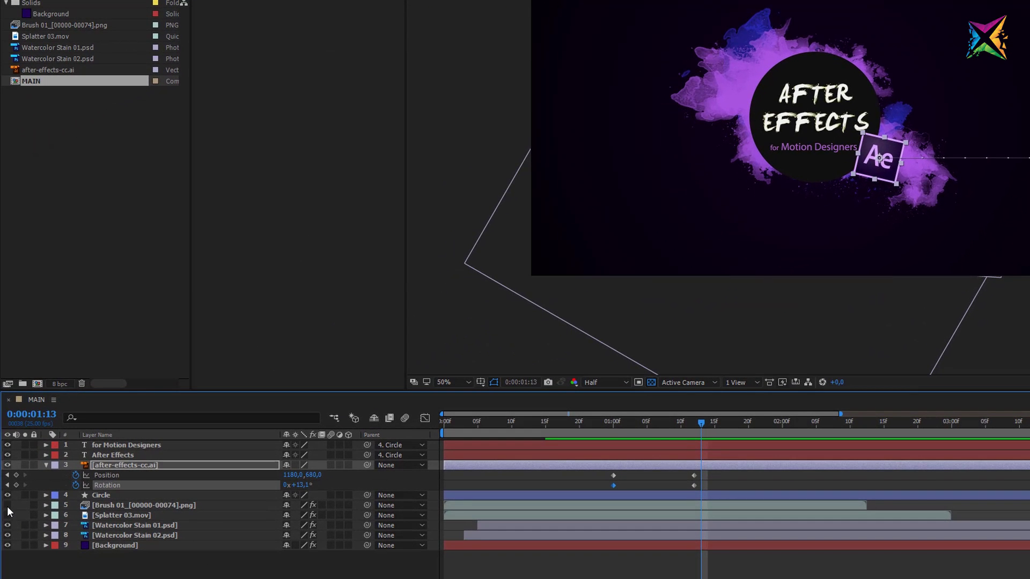
Make the Brush 01 and Splatter 03.mov layers visible and scrub back to 0:00:00:13
click(11, 515)
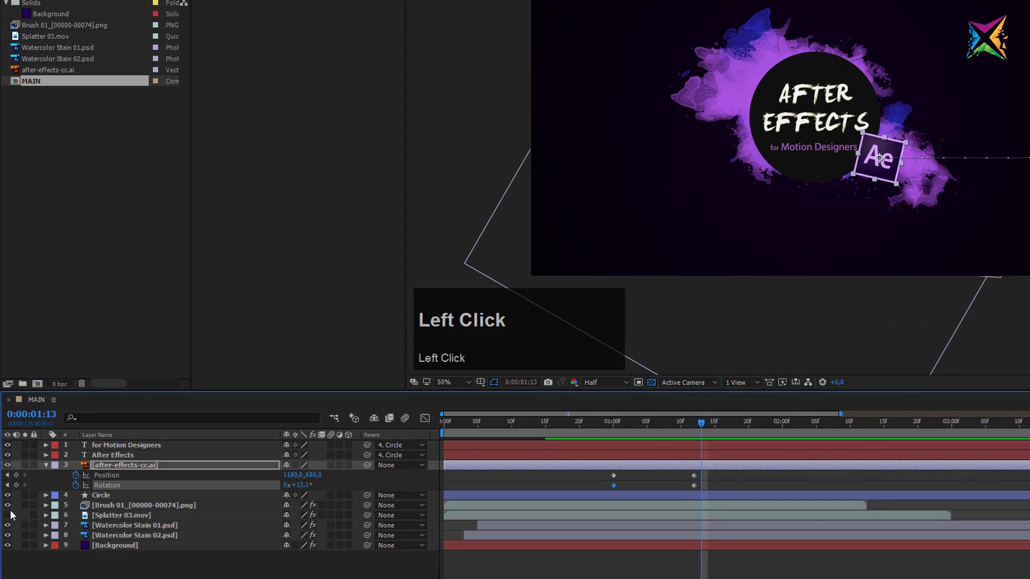
click(9, 515)
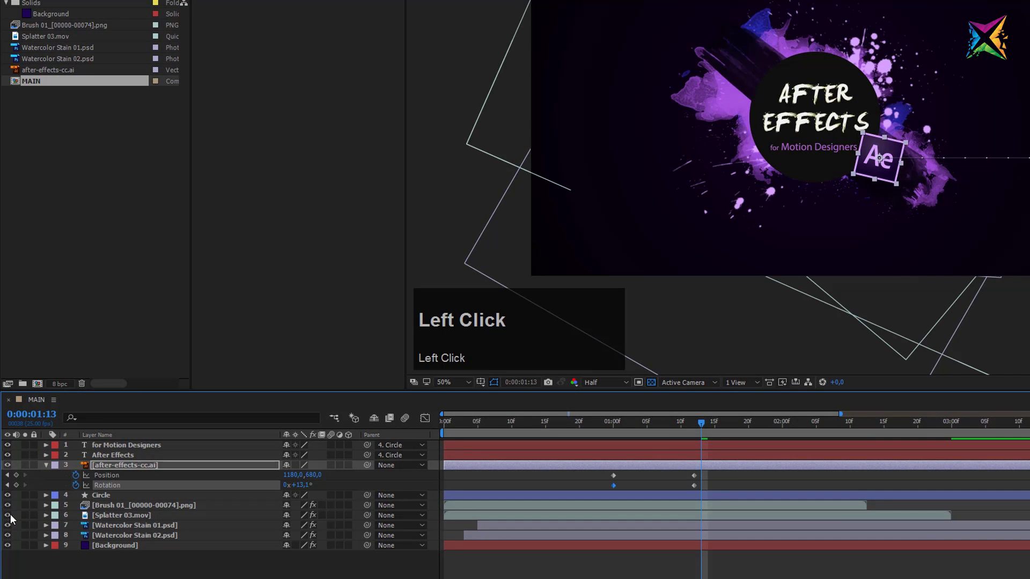
click(122, 505)
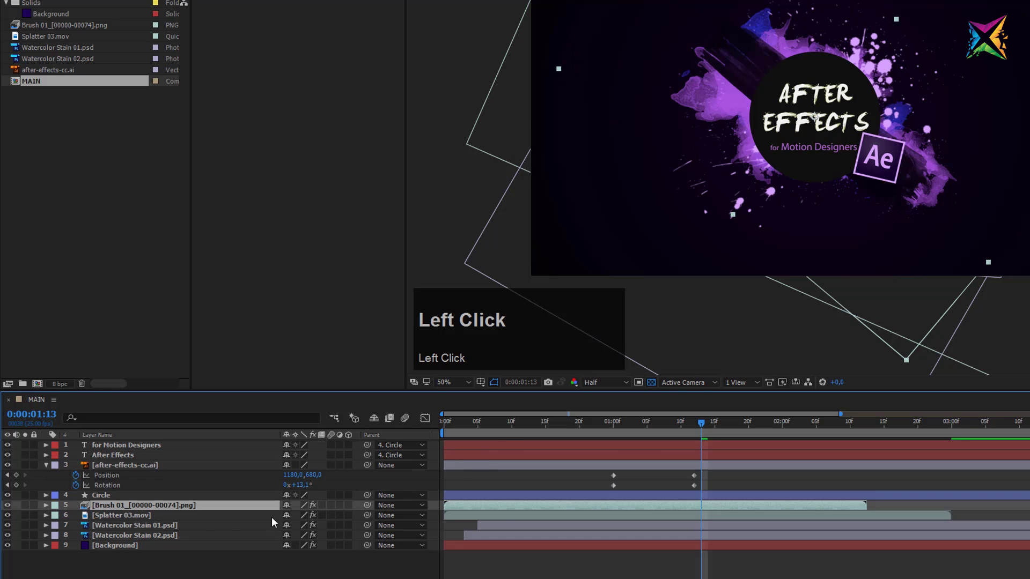
drag(506, 423, 530, 430)
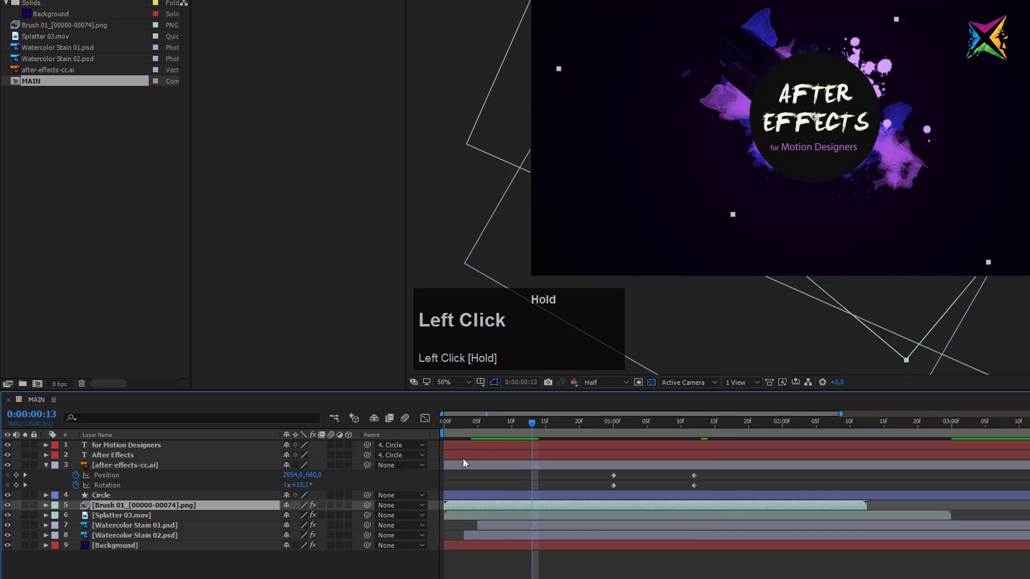
Reveal the Watercolor Stain 01.psd layer's keyframes and go to its second Scale keyframe at 0:00:00:15
click(154, 526)
key(u)
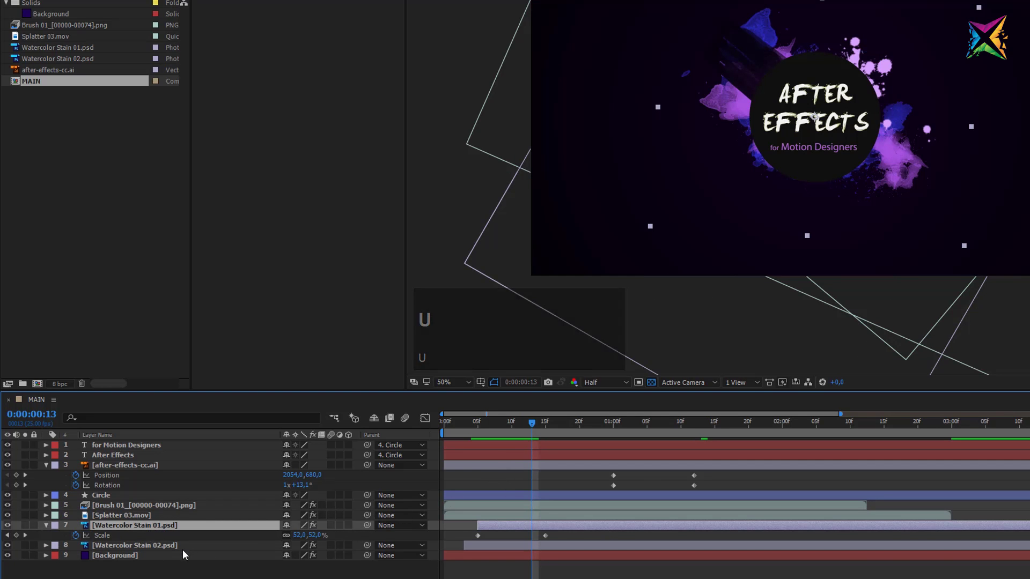
key(k)
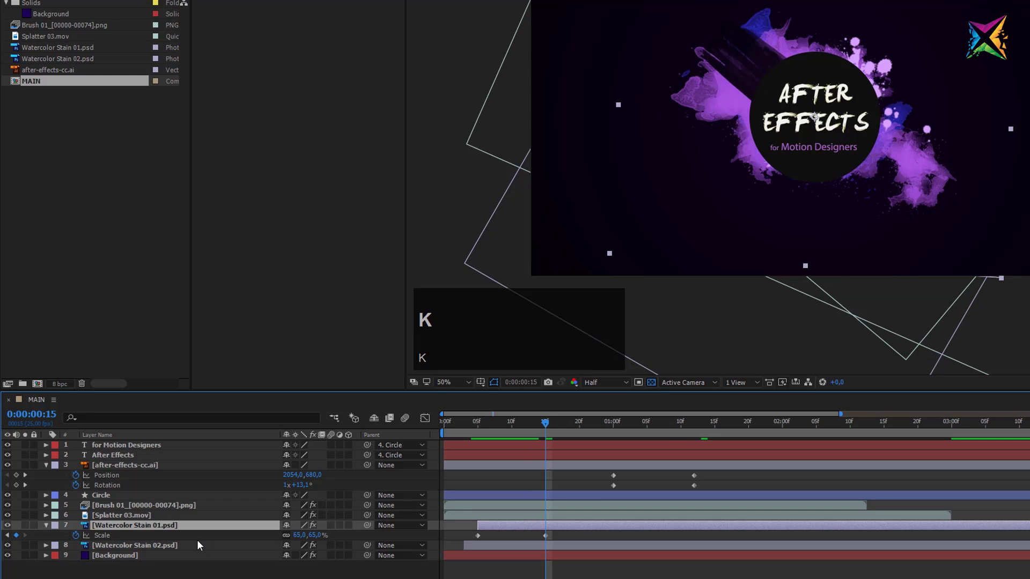
click(546, 534)
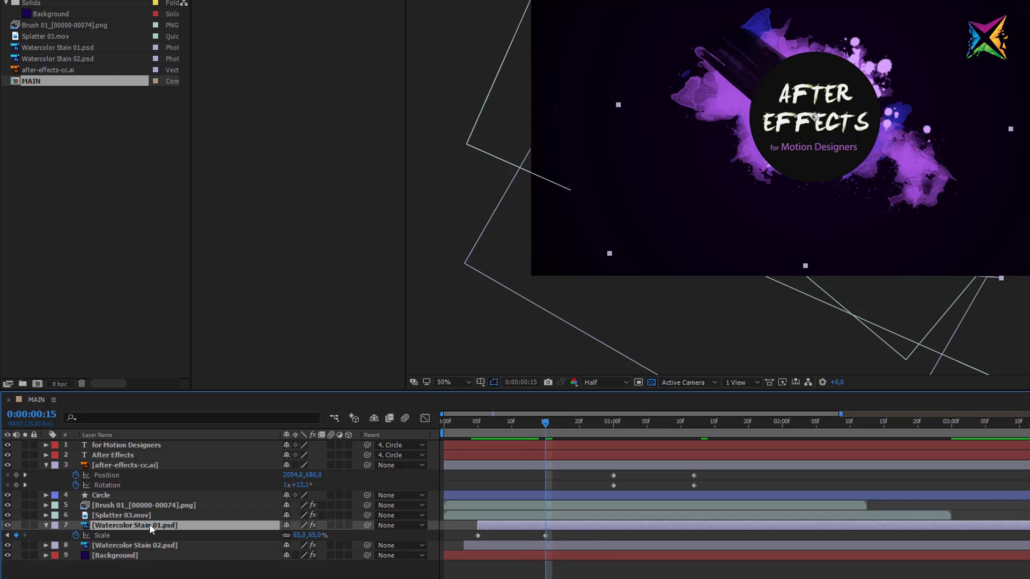
Shift the Brush 01 layer to start at about 0:00:00:12 and the Splatter 03.mov layer to start at 0:00:00:15
click(155, 506)
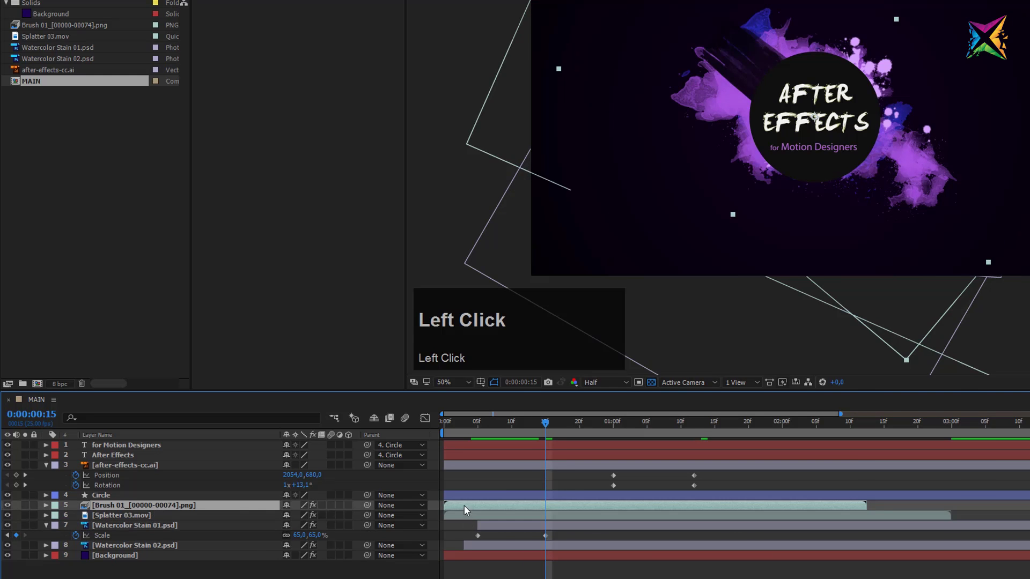
mouse_move(452, 505)
mouse_down()
mouse_move(550, 504)
mouse_move(534, 507)
mouse_up()
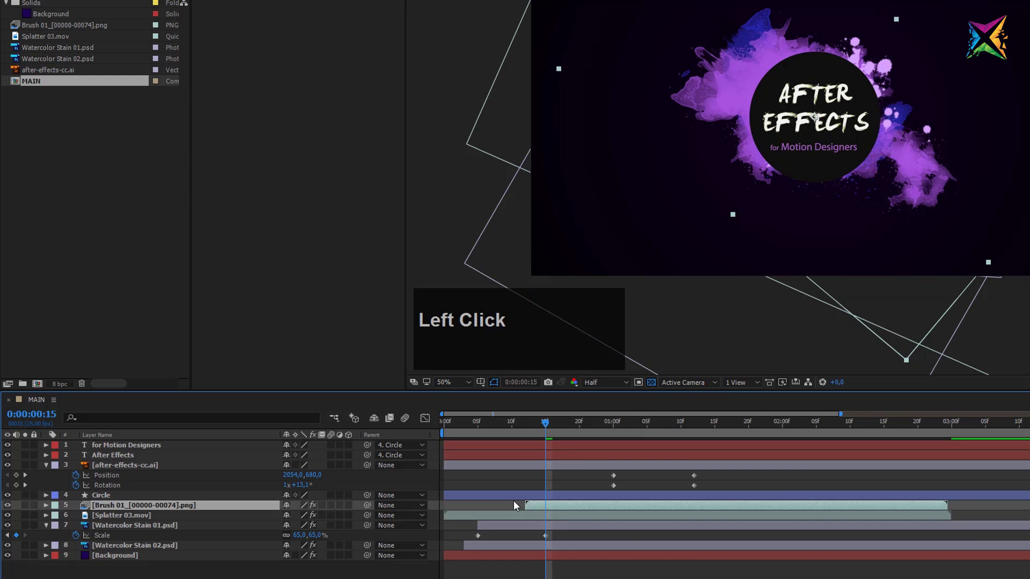
double_click(454, 516)
drag(455, 517, 551, 518)
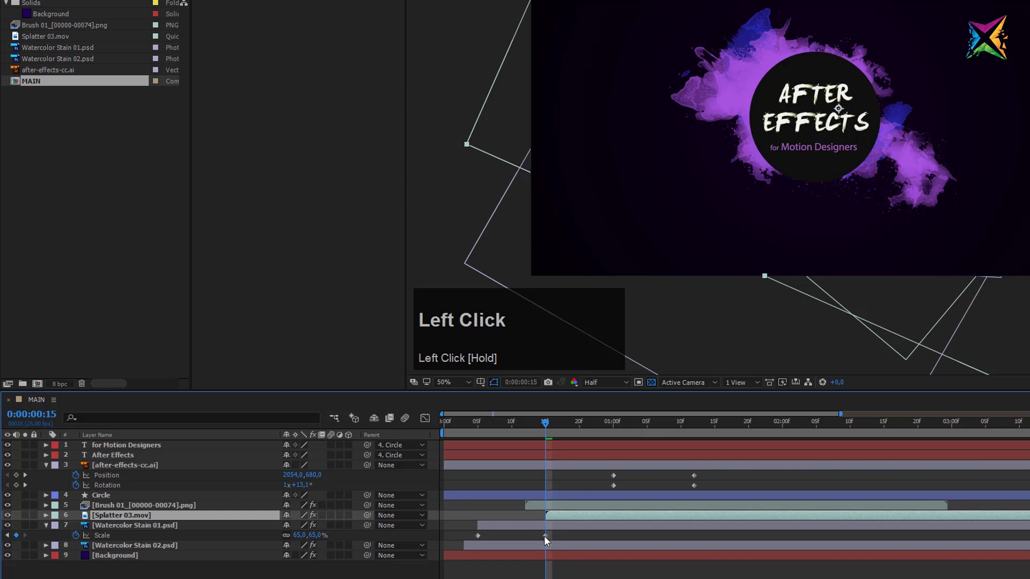
Collapse the Watercolor Stain 01.psd and after-effects-cc.ai layers and scrub through the brush and splatter entrance
click(46, 526)
click(47, 466)
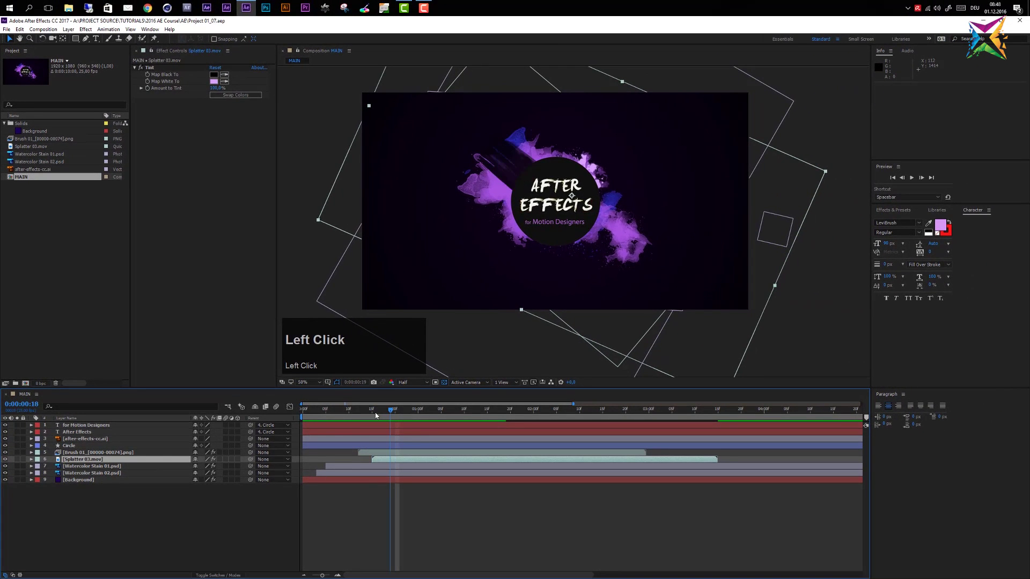
mouse_move(376, 415)
mouse_down()
mouse_move(306, 420)
mouse_move(410, 422)
mouse_move(390, 425)
mouse_up()
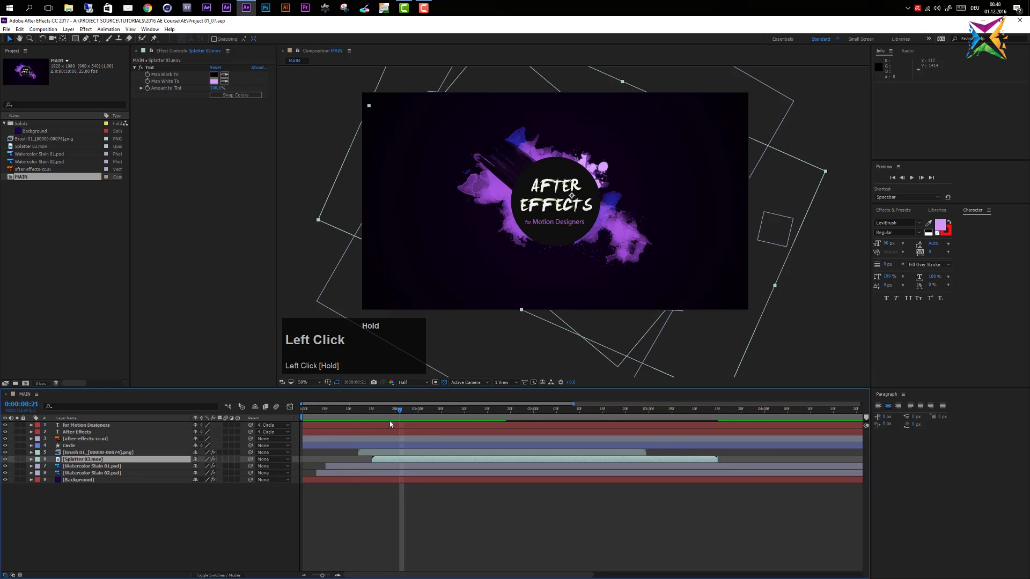
Save the project as Project 01_07.aep, overwriting the existing file
click(6, 30)
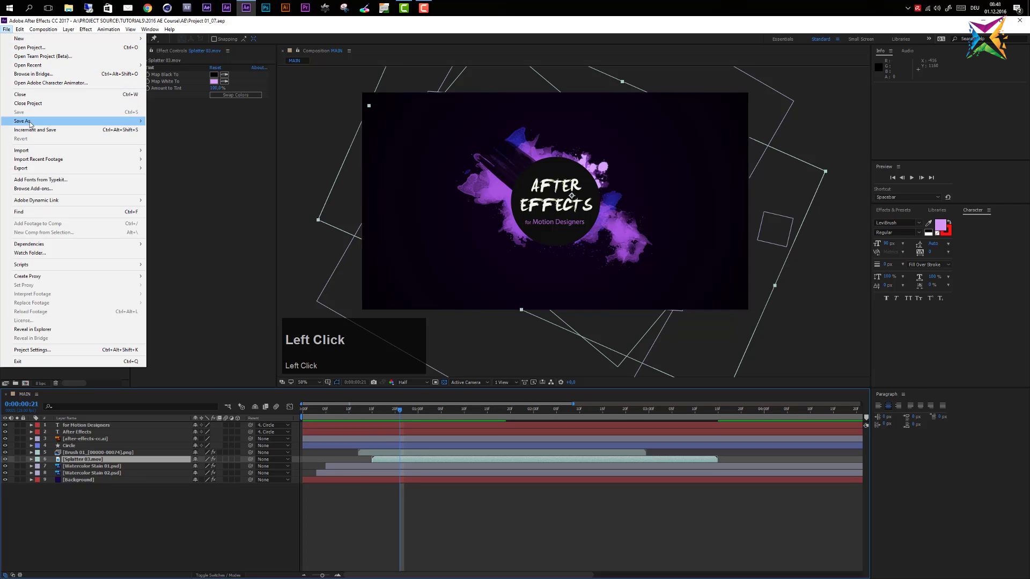
mouse_move(139, 124)
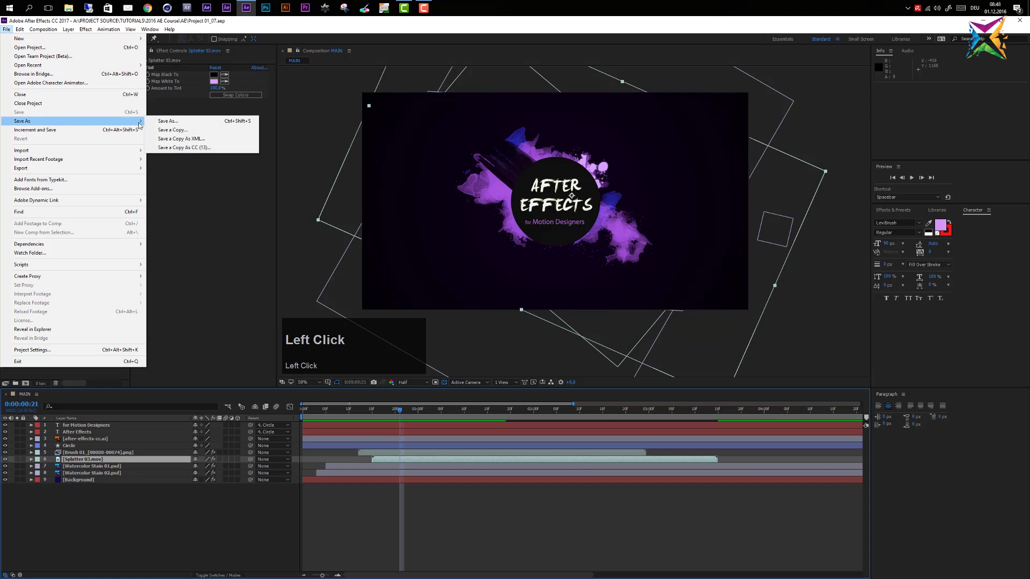
click(166, 122)
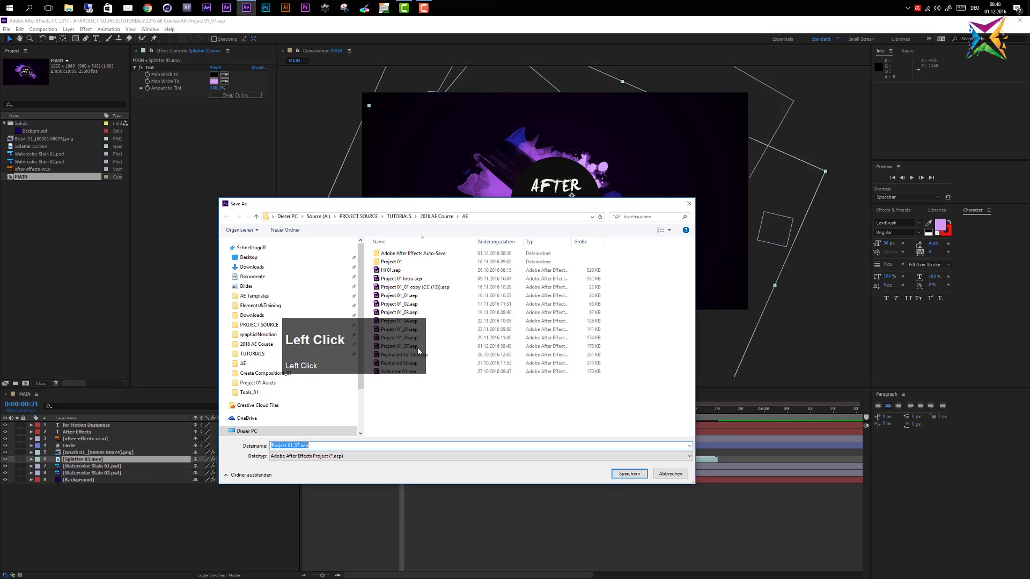
click(408, 347)
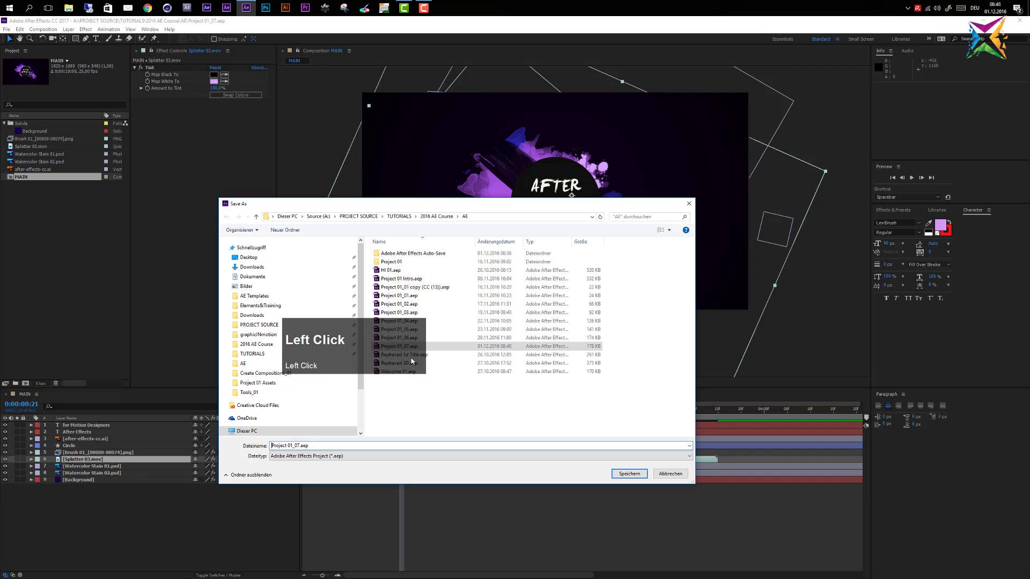
click(647, 477)
click(542, 302)
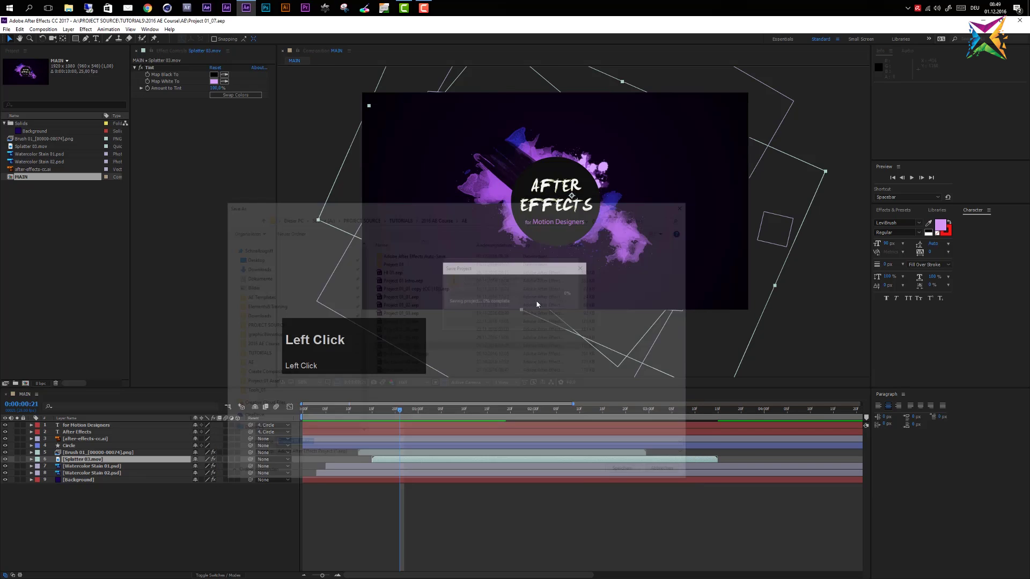